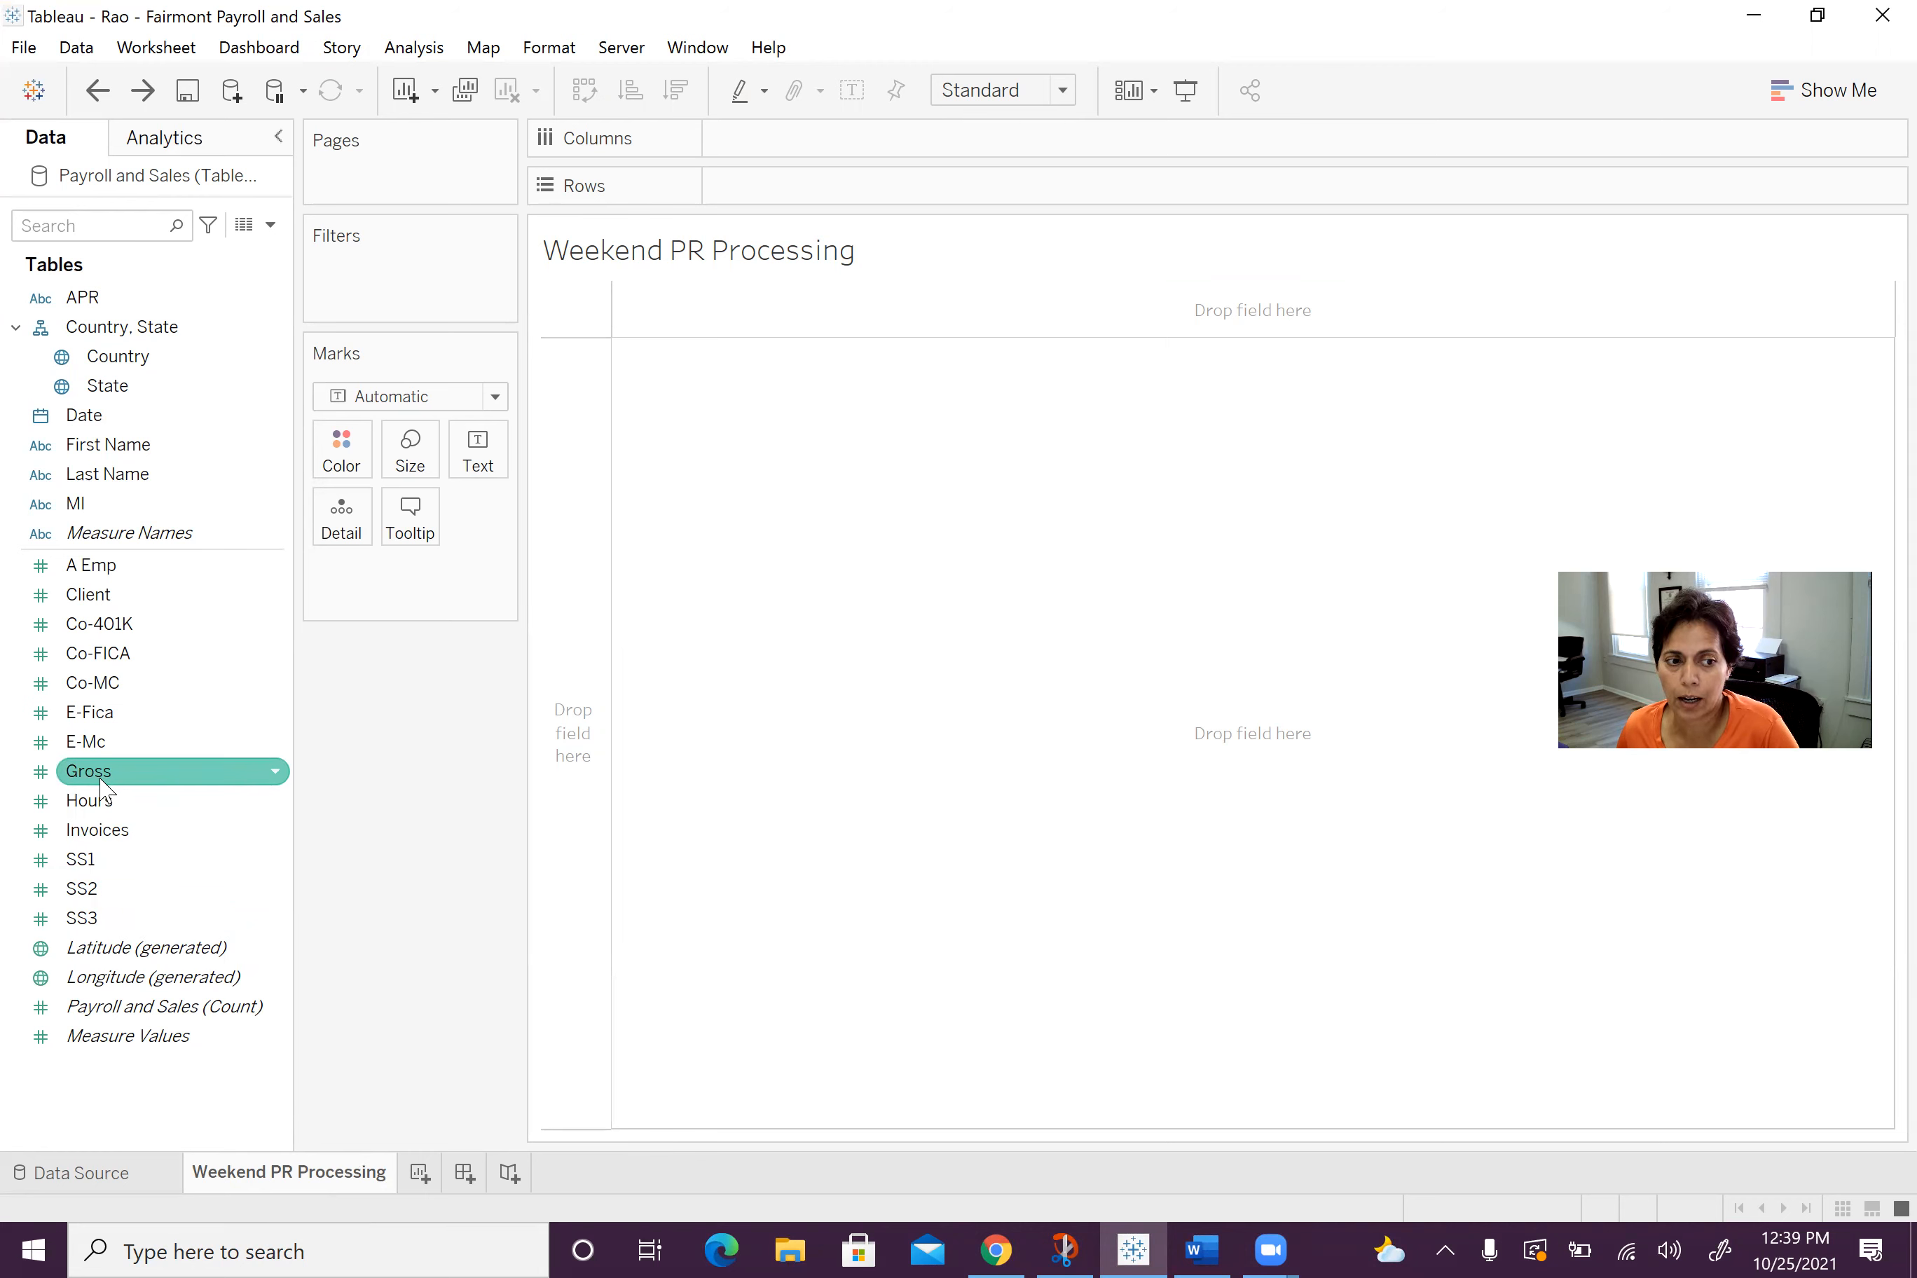
Plot the sum of Gross on rows against Date on columns, with Date grouped by weekday.
drag(101, 783, 763, 194)
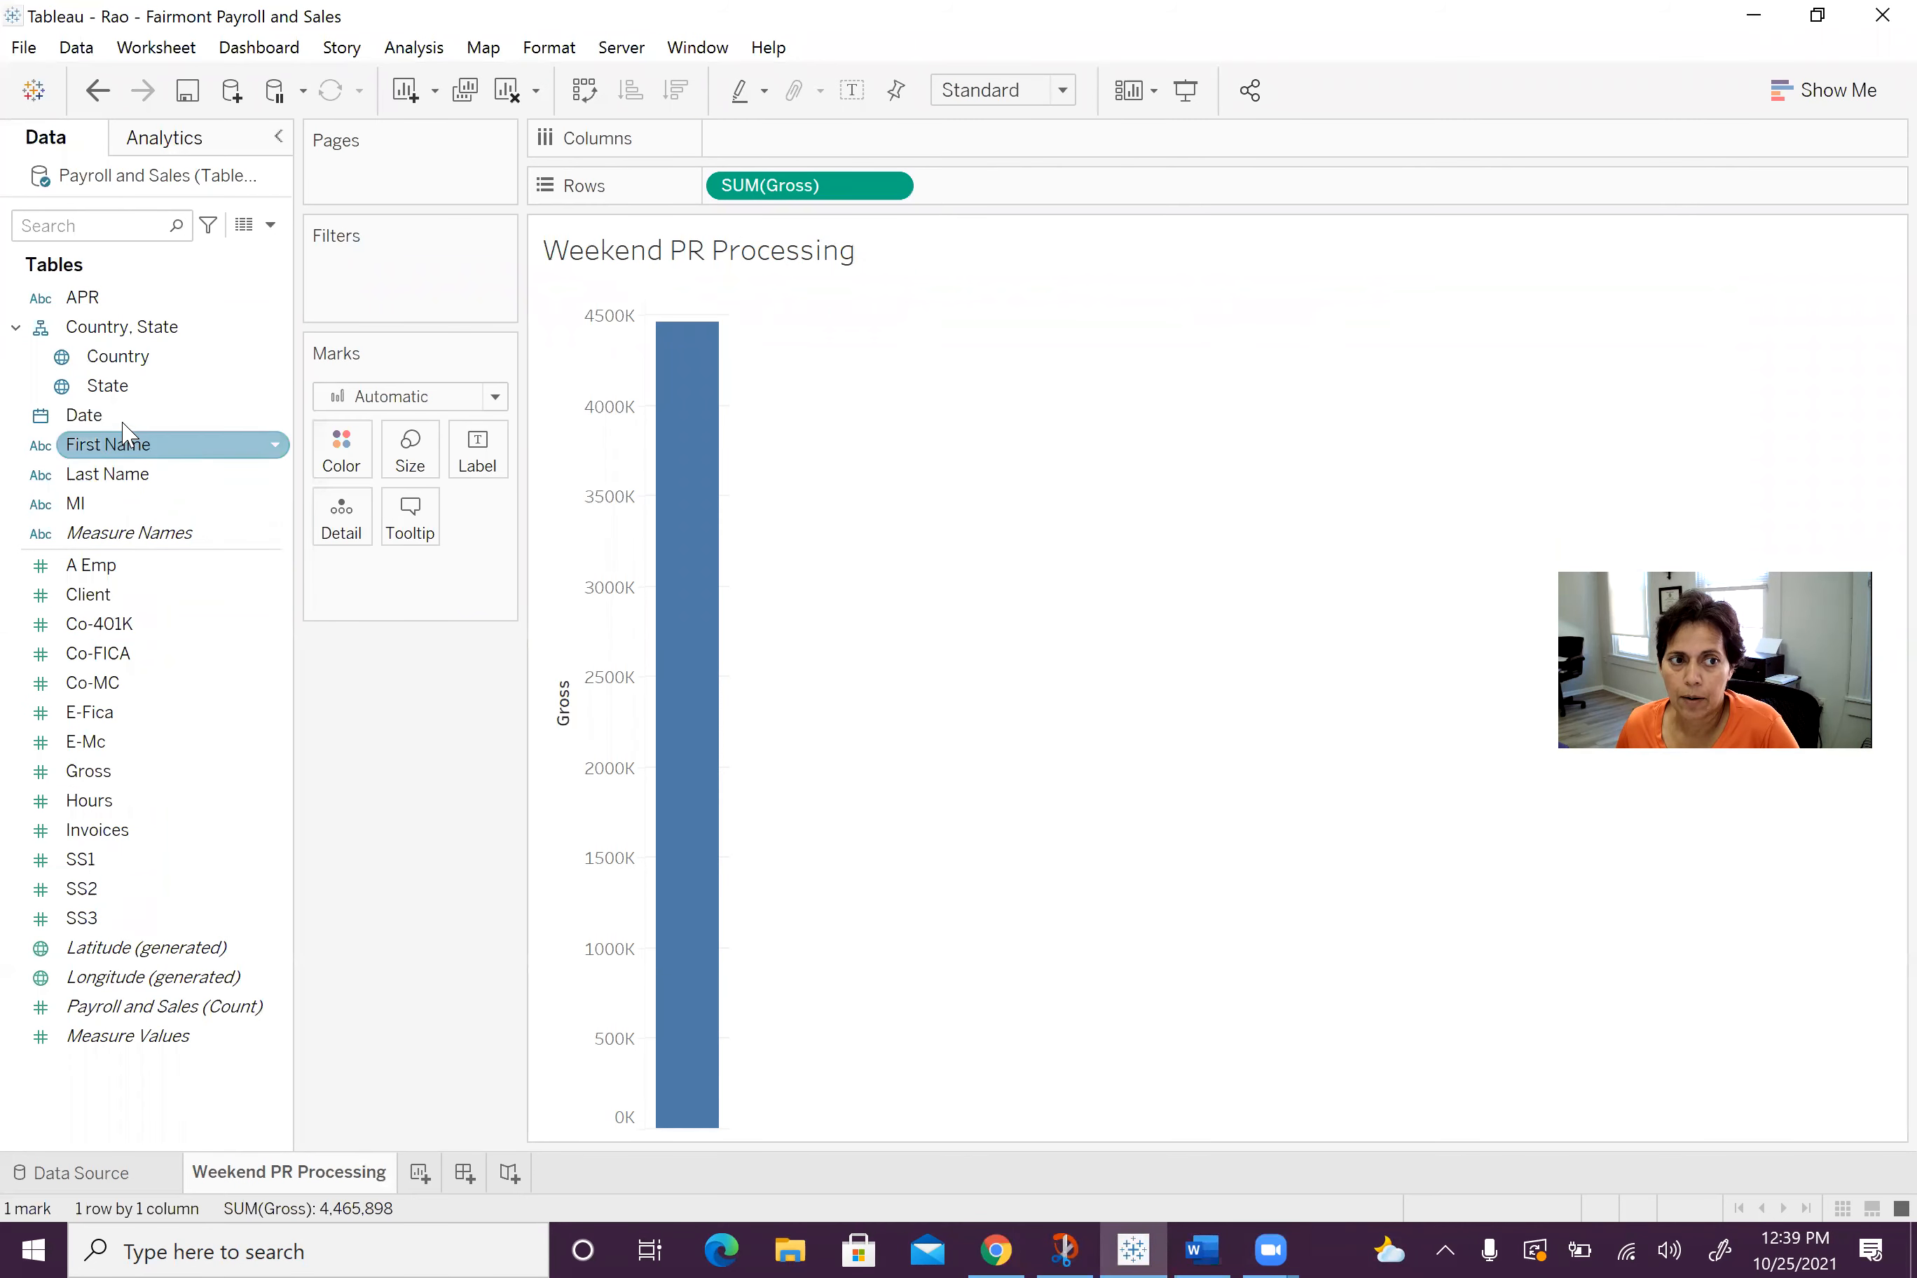
drag(124, 424, 769, 140)
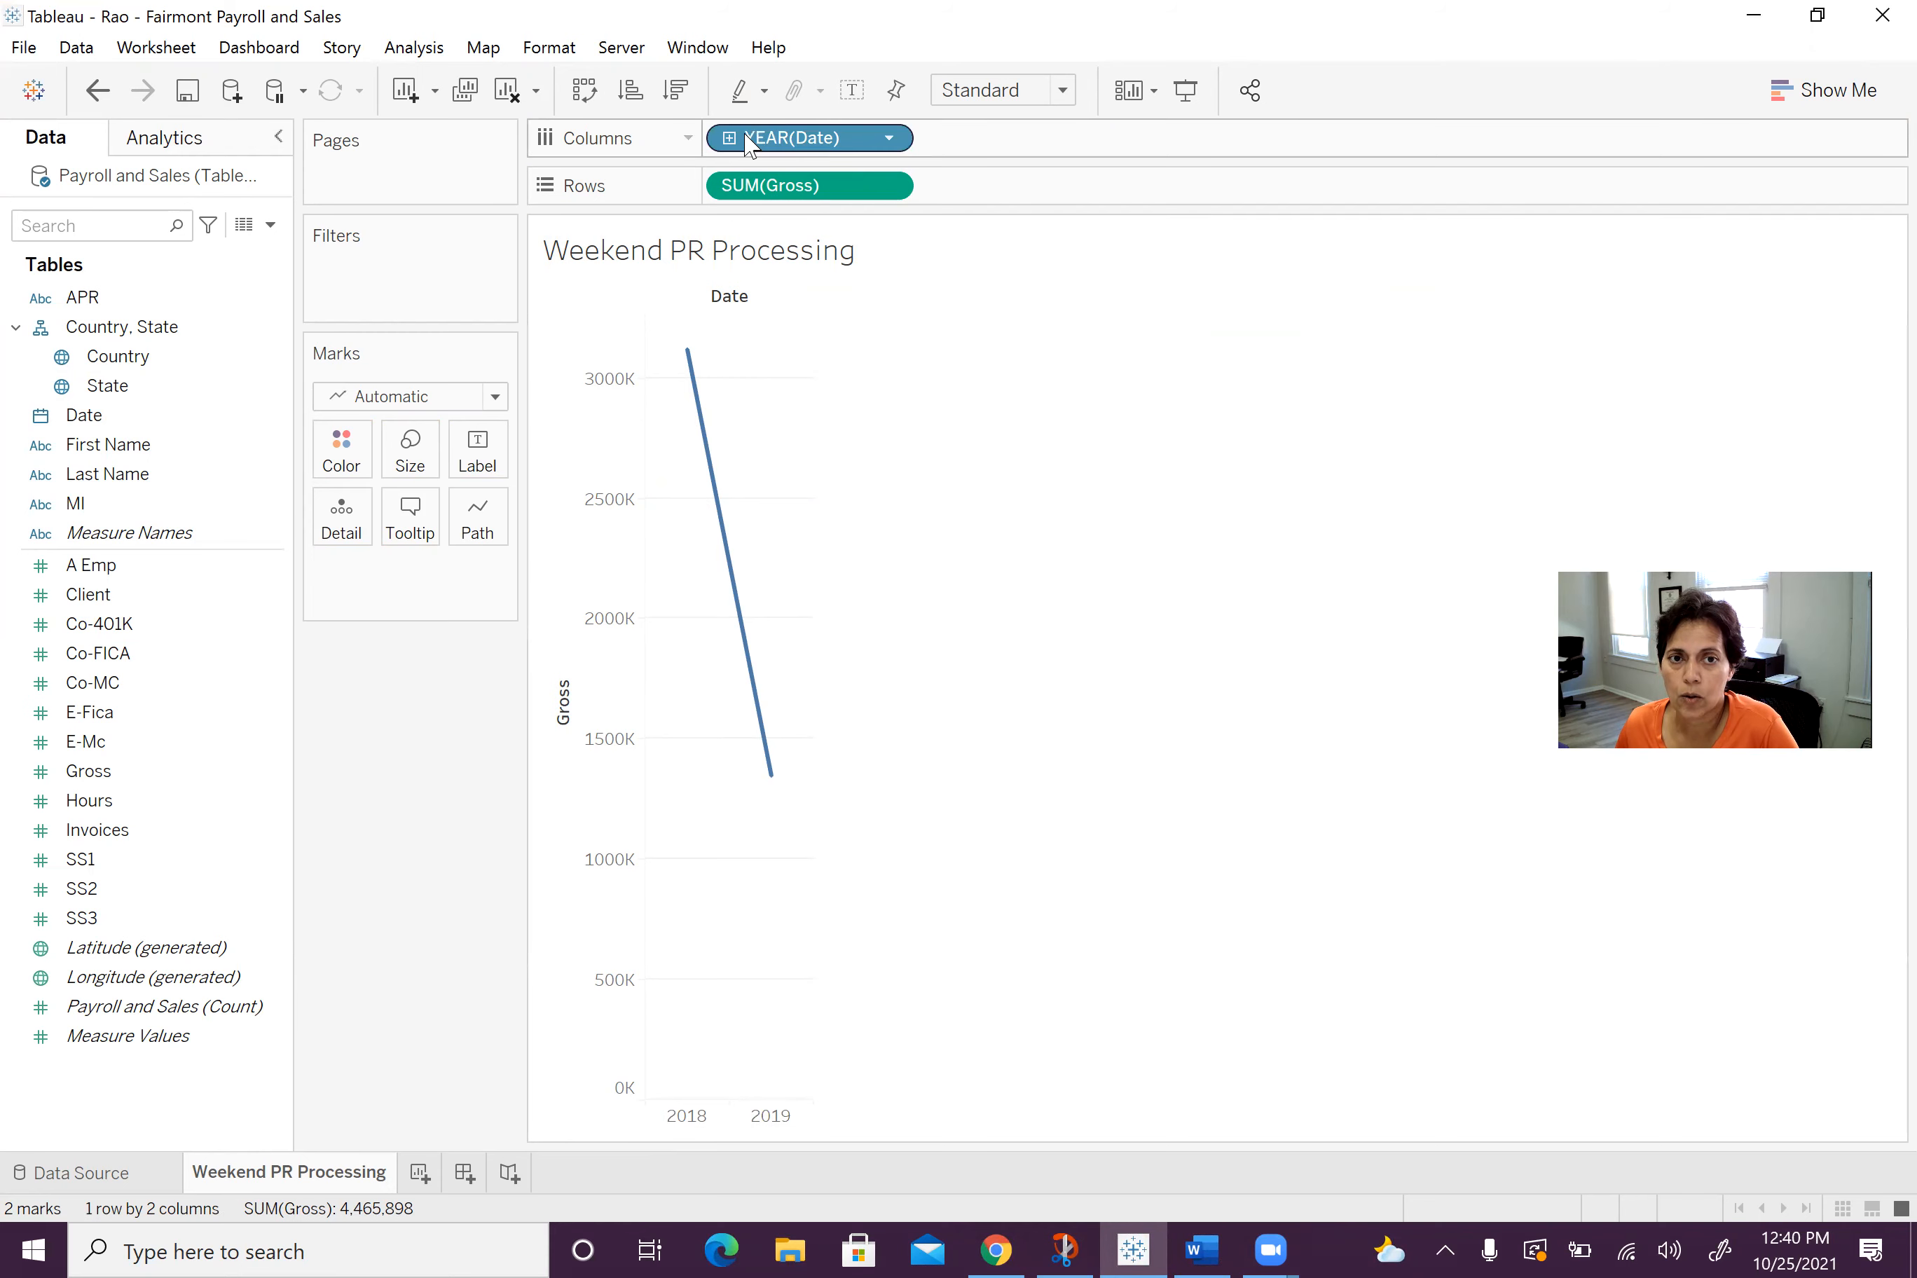
click(890, 140)
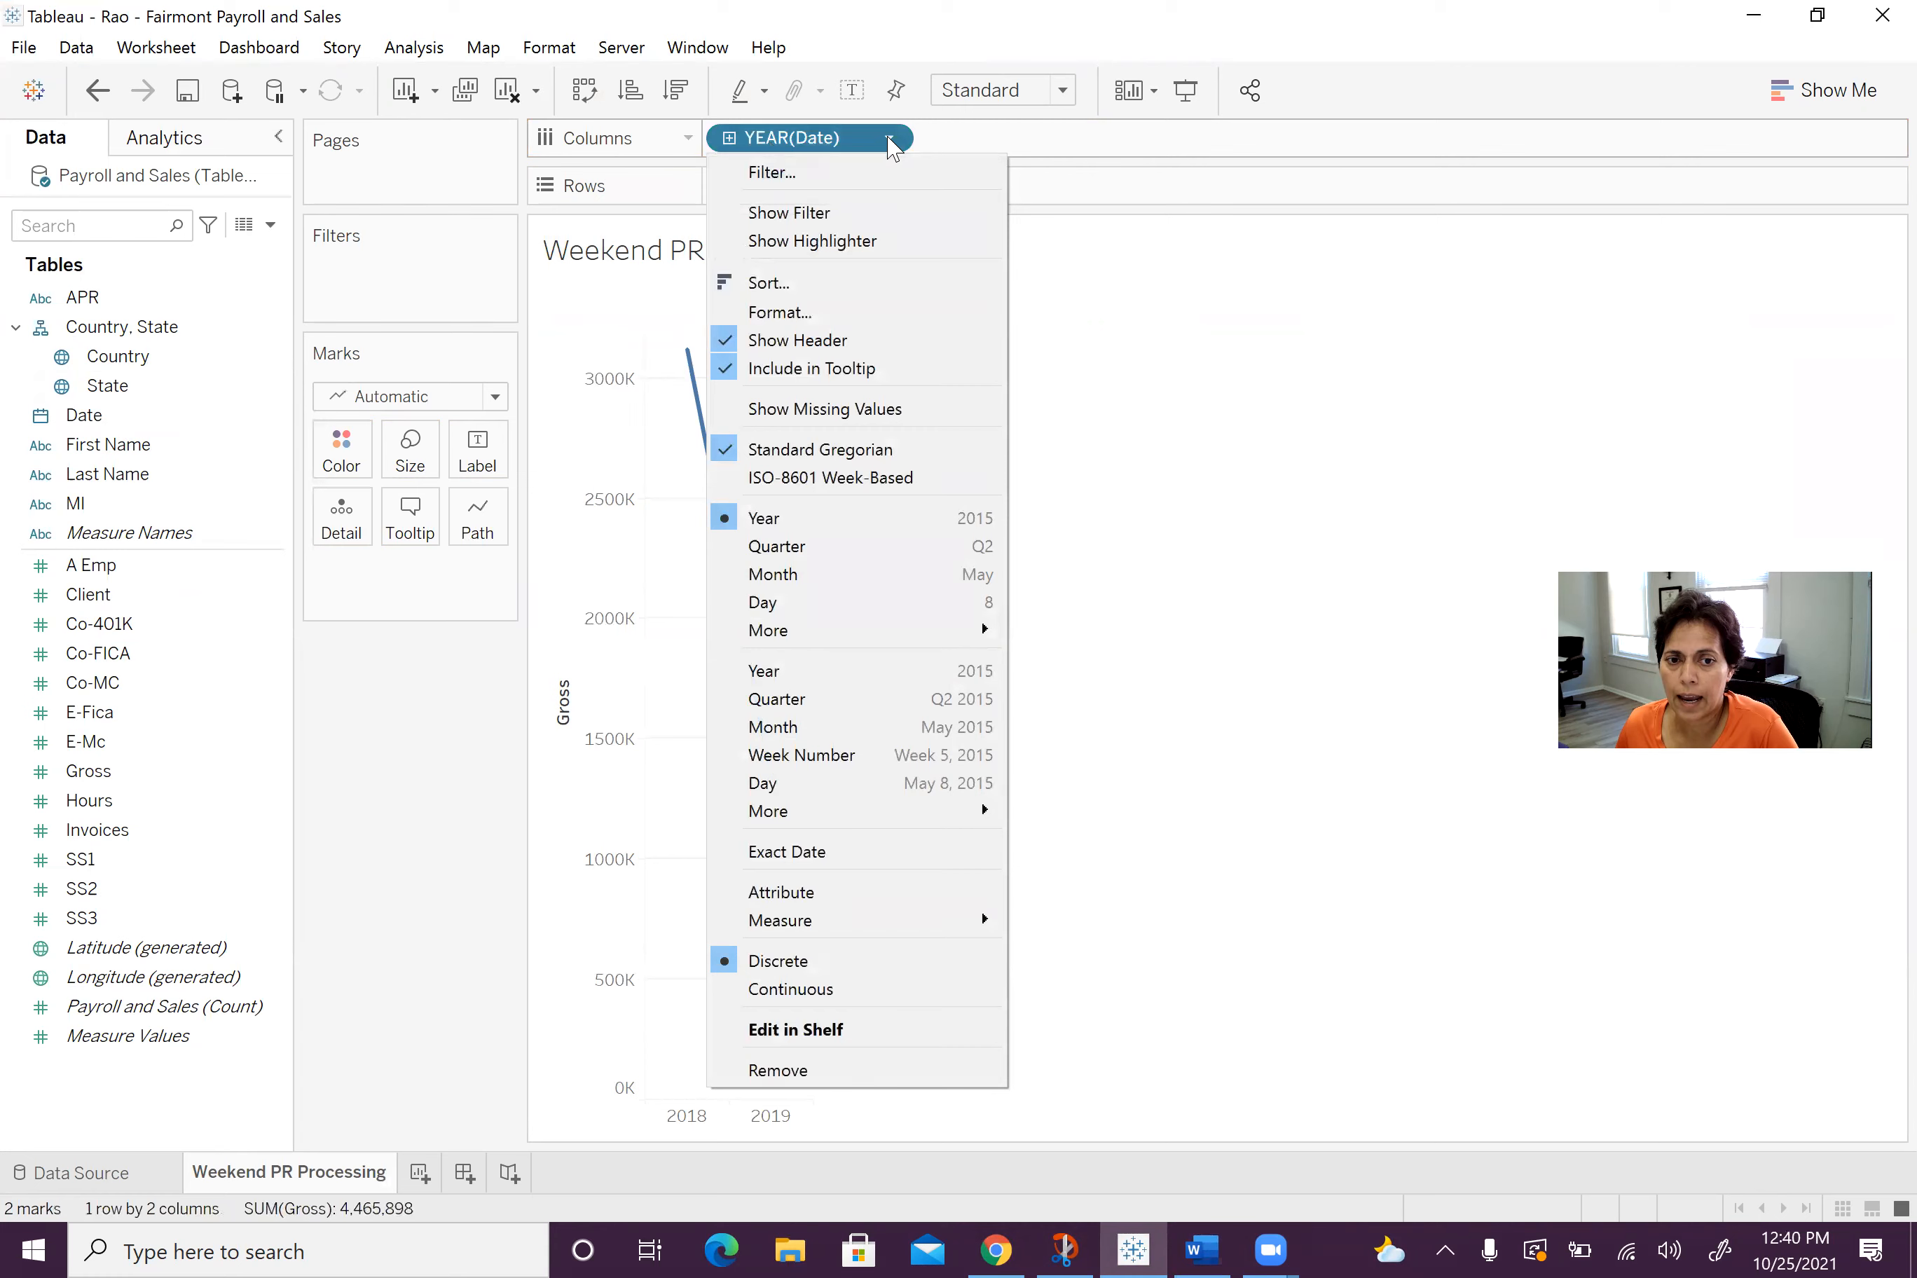
mouse_move(958, 631)
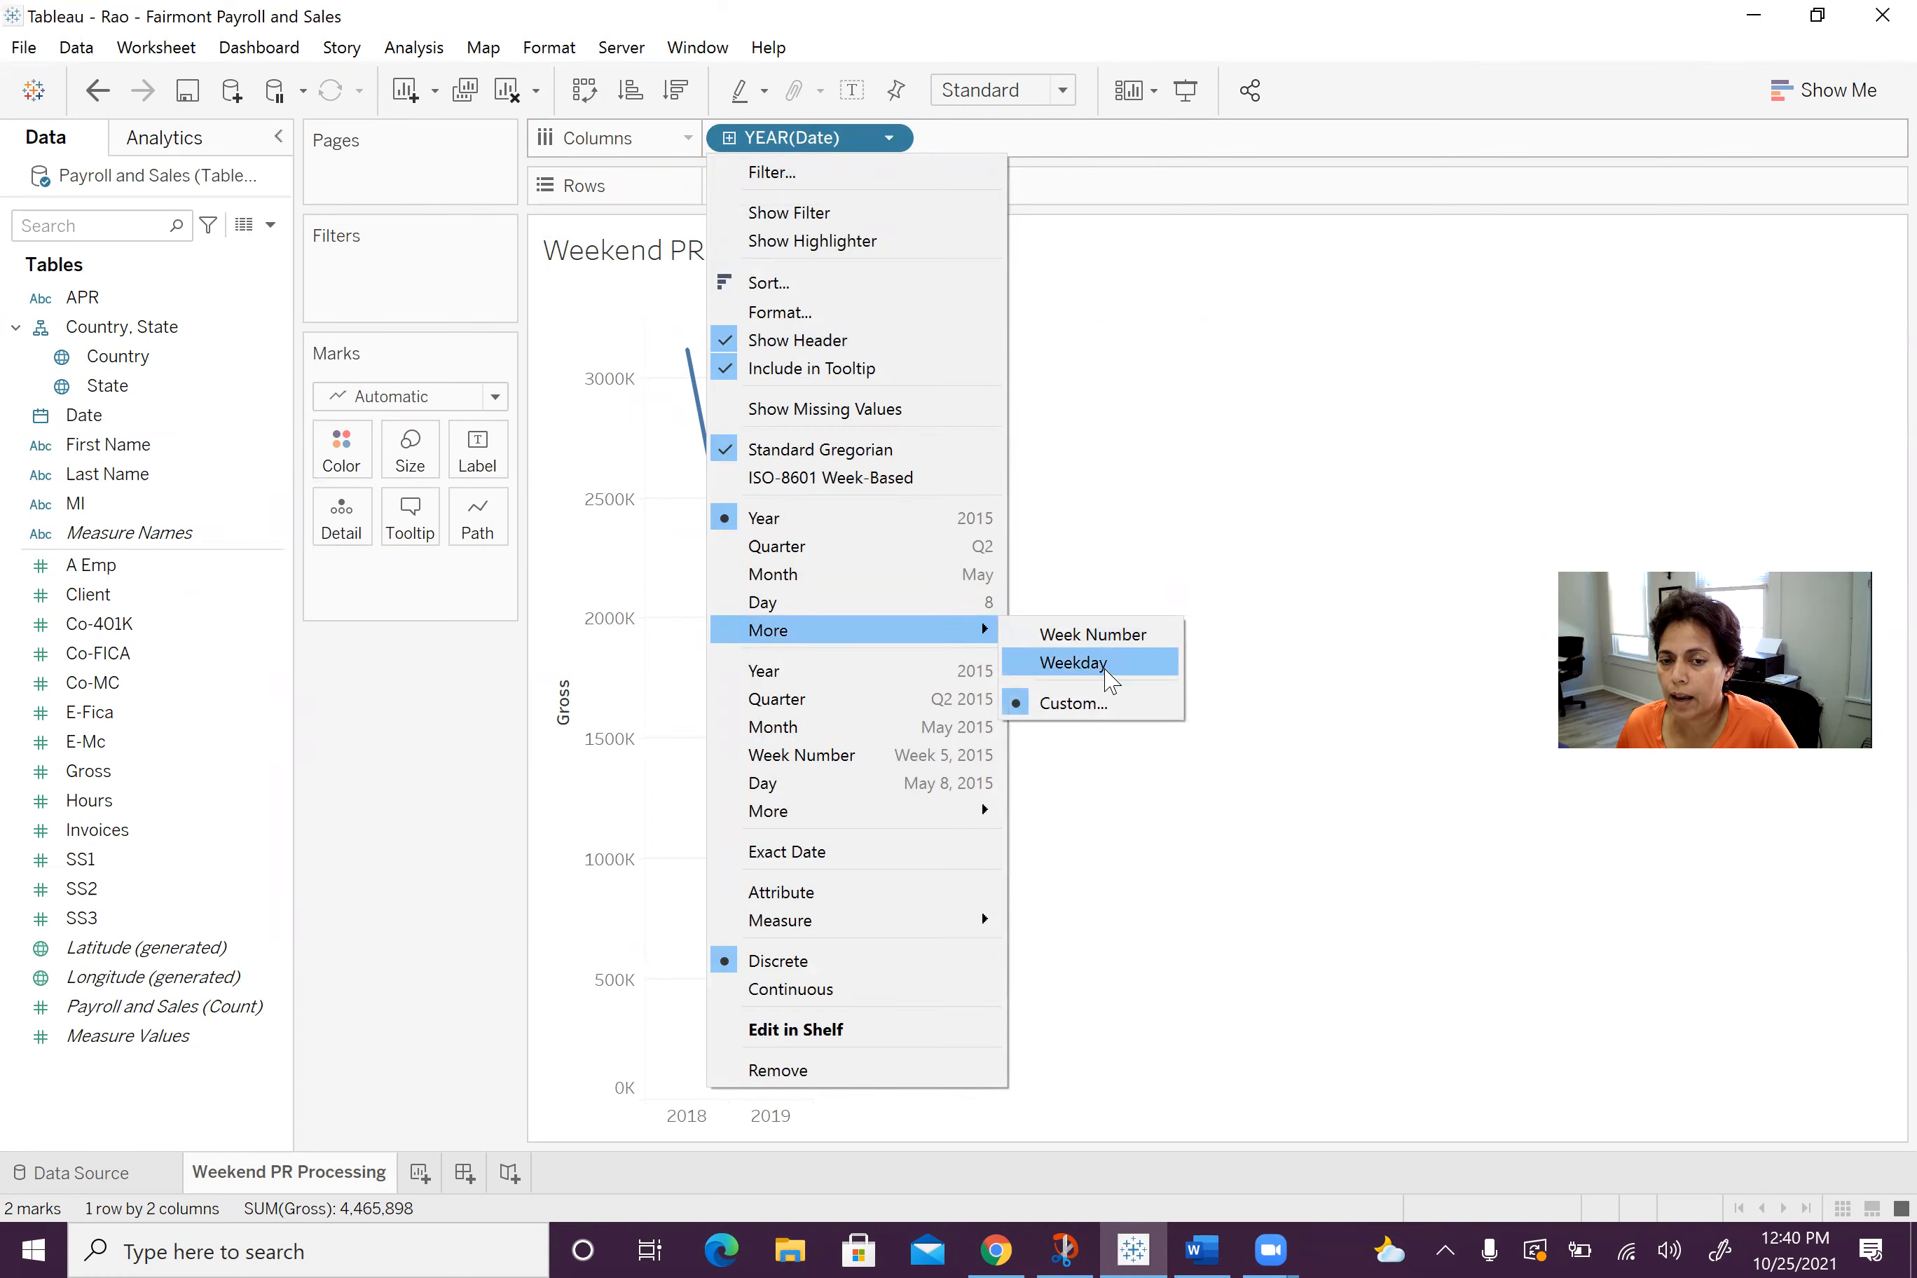
click(1072, 664)
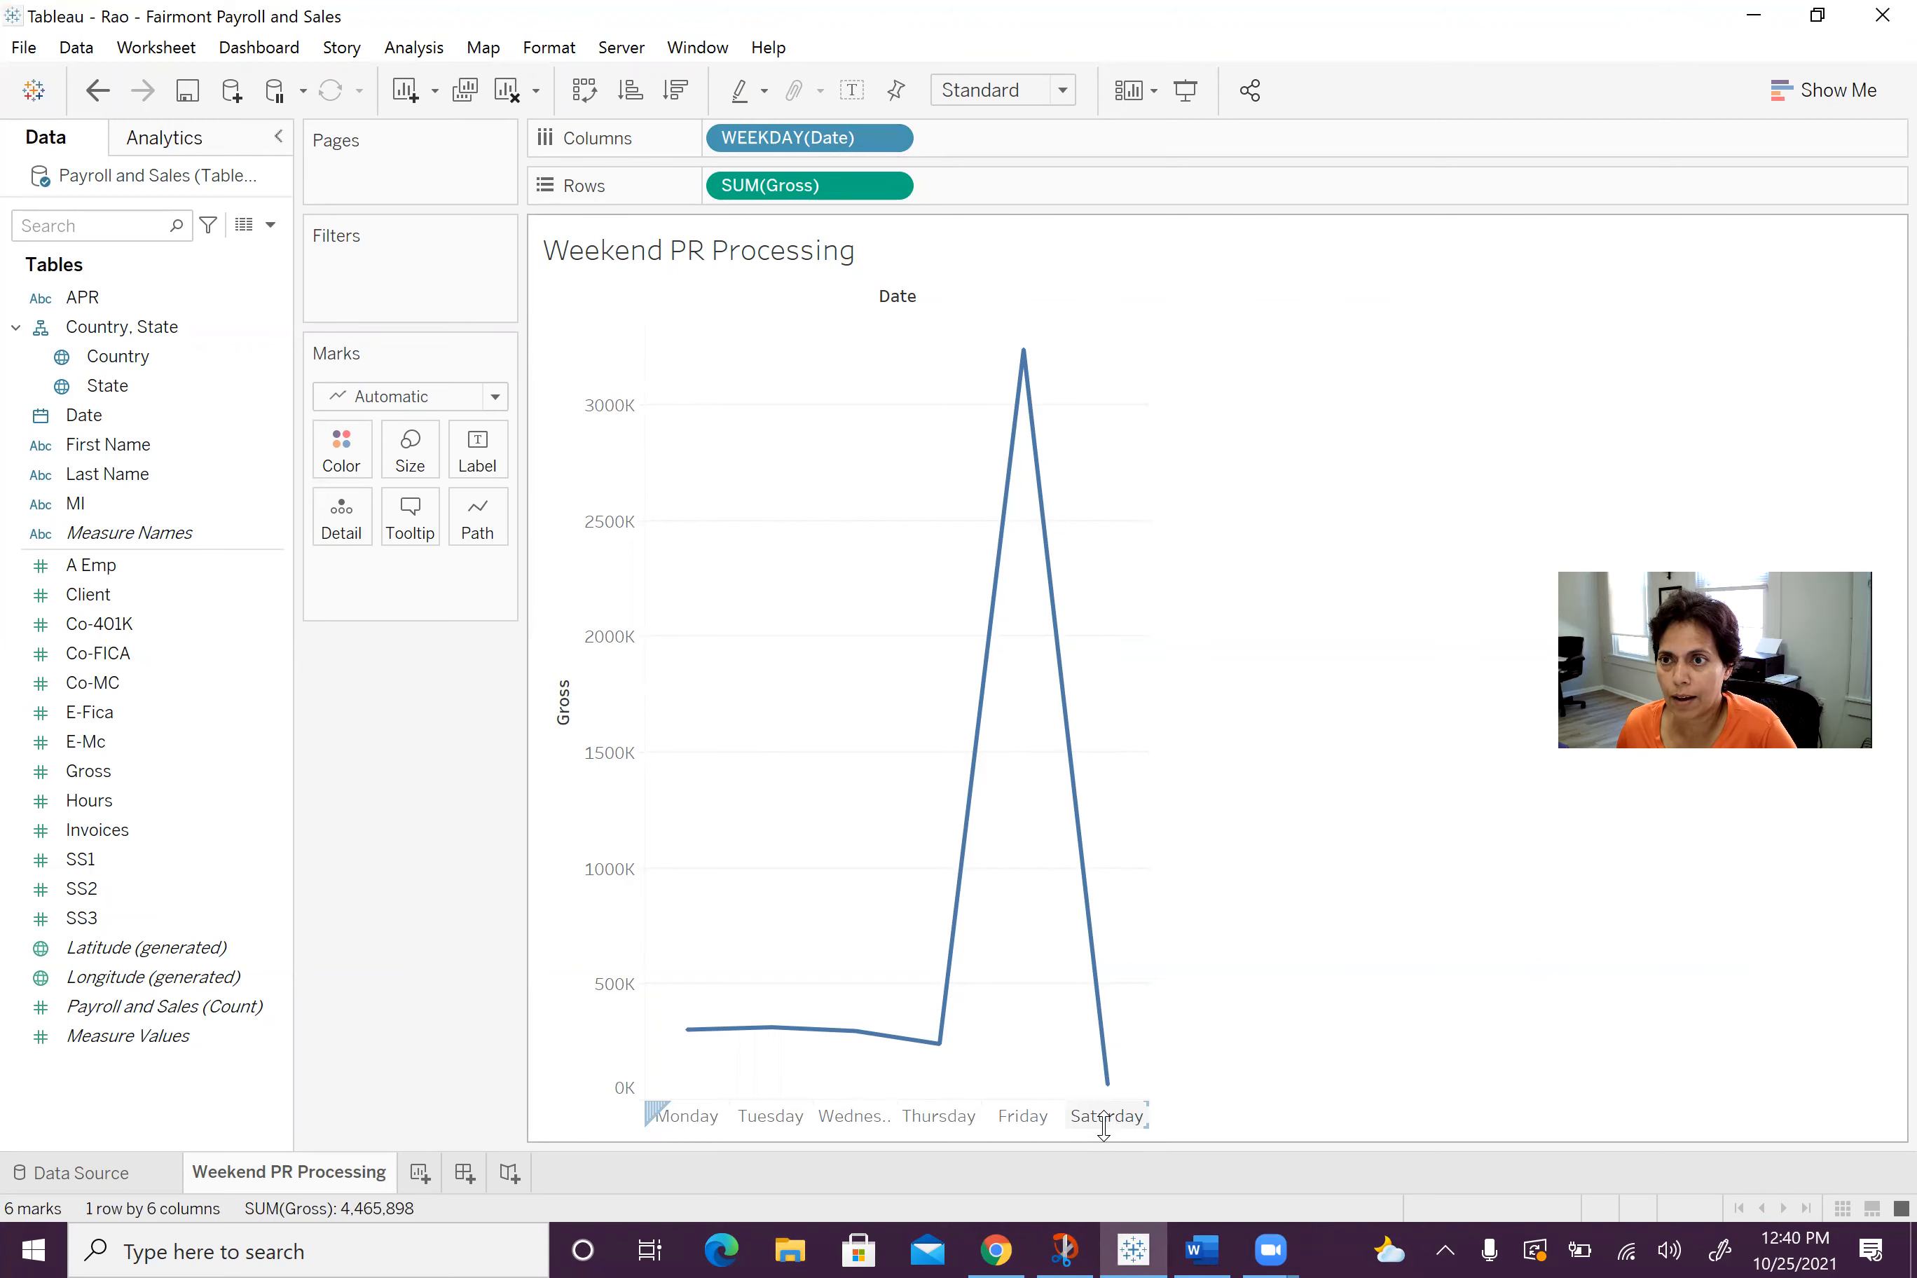
Convert the weekday line chart into a horizontal bar chart using Show Me.
click(1827, 89)
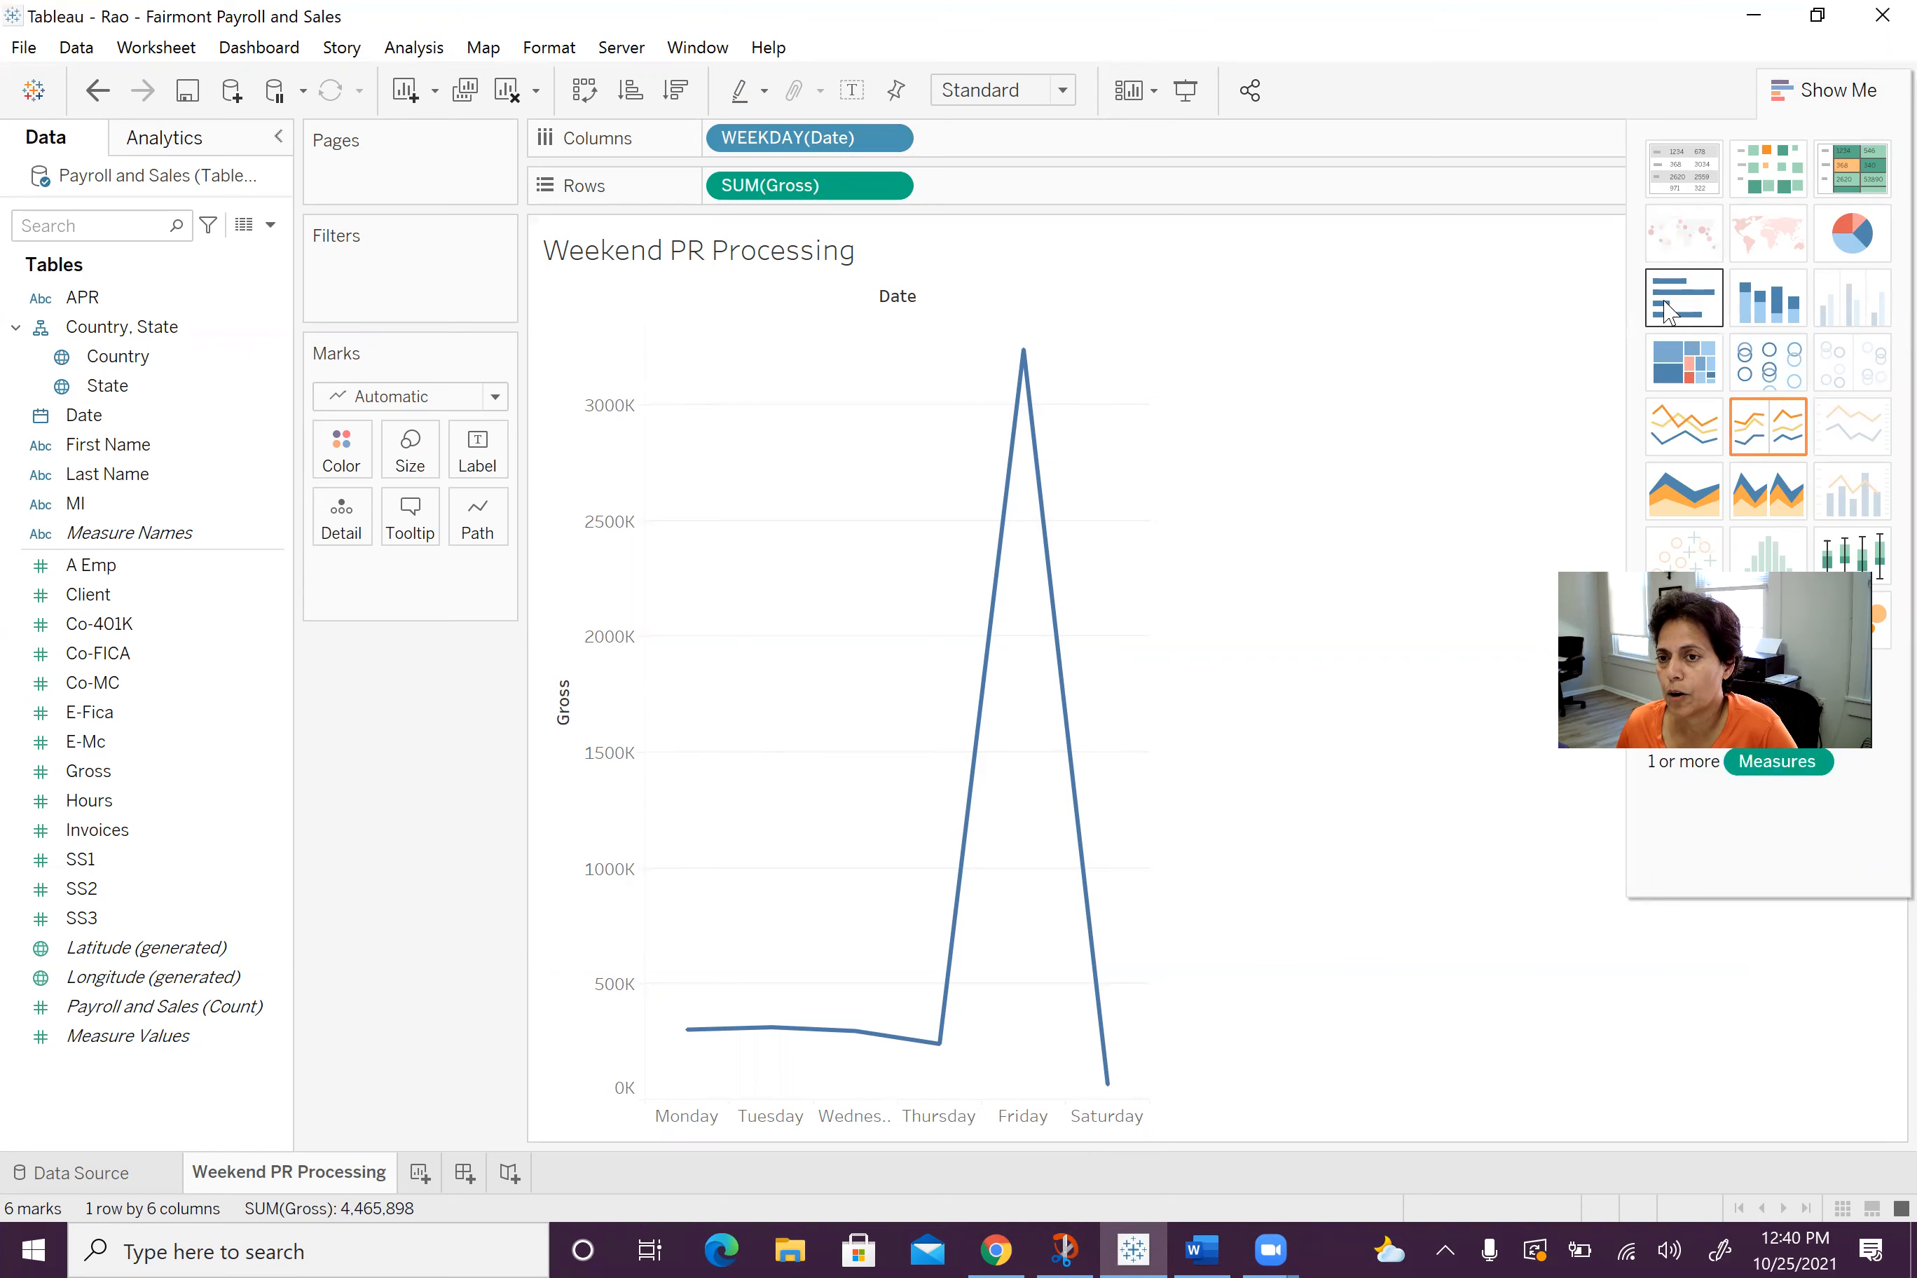
click(1670, 313)
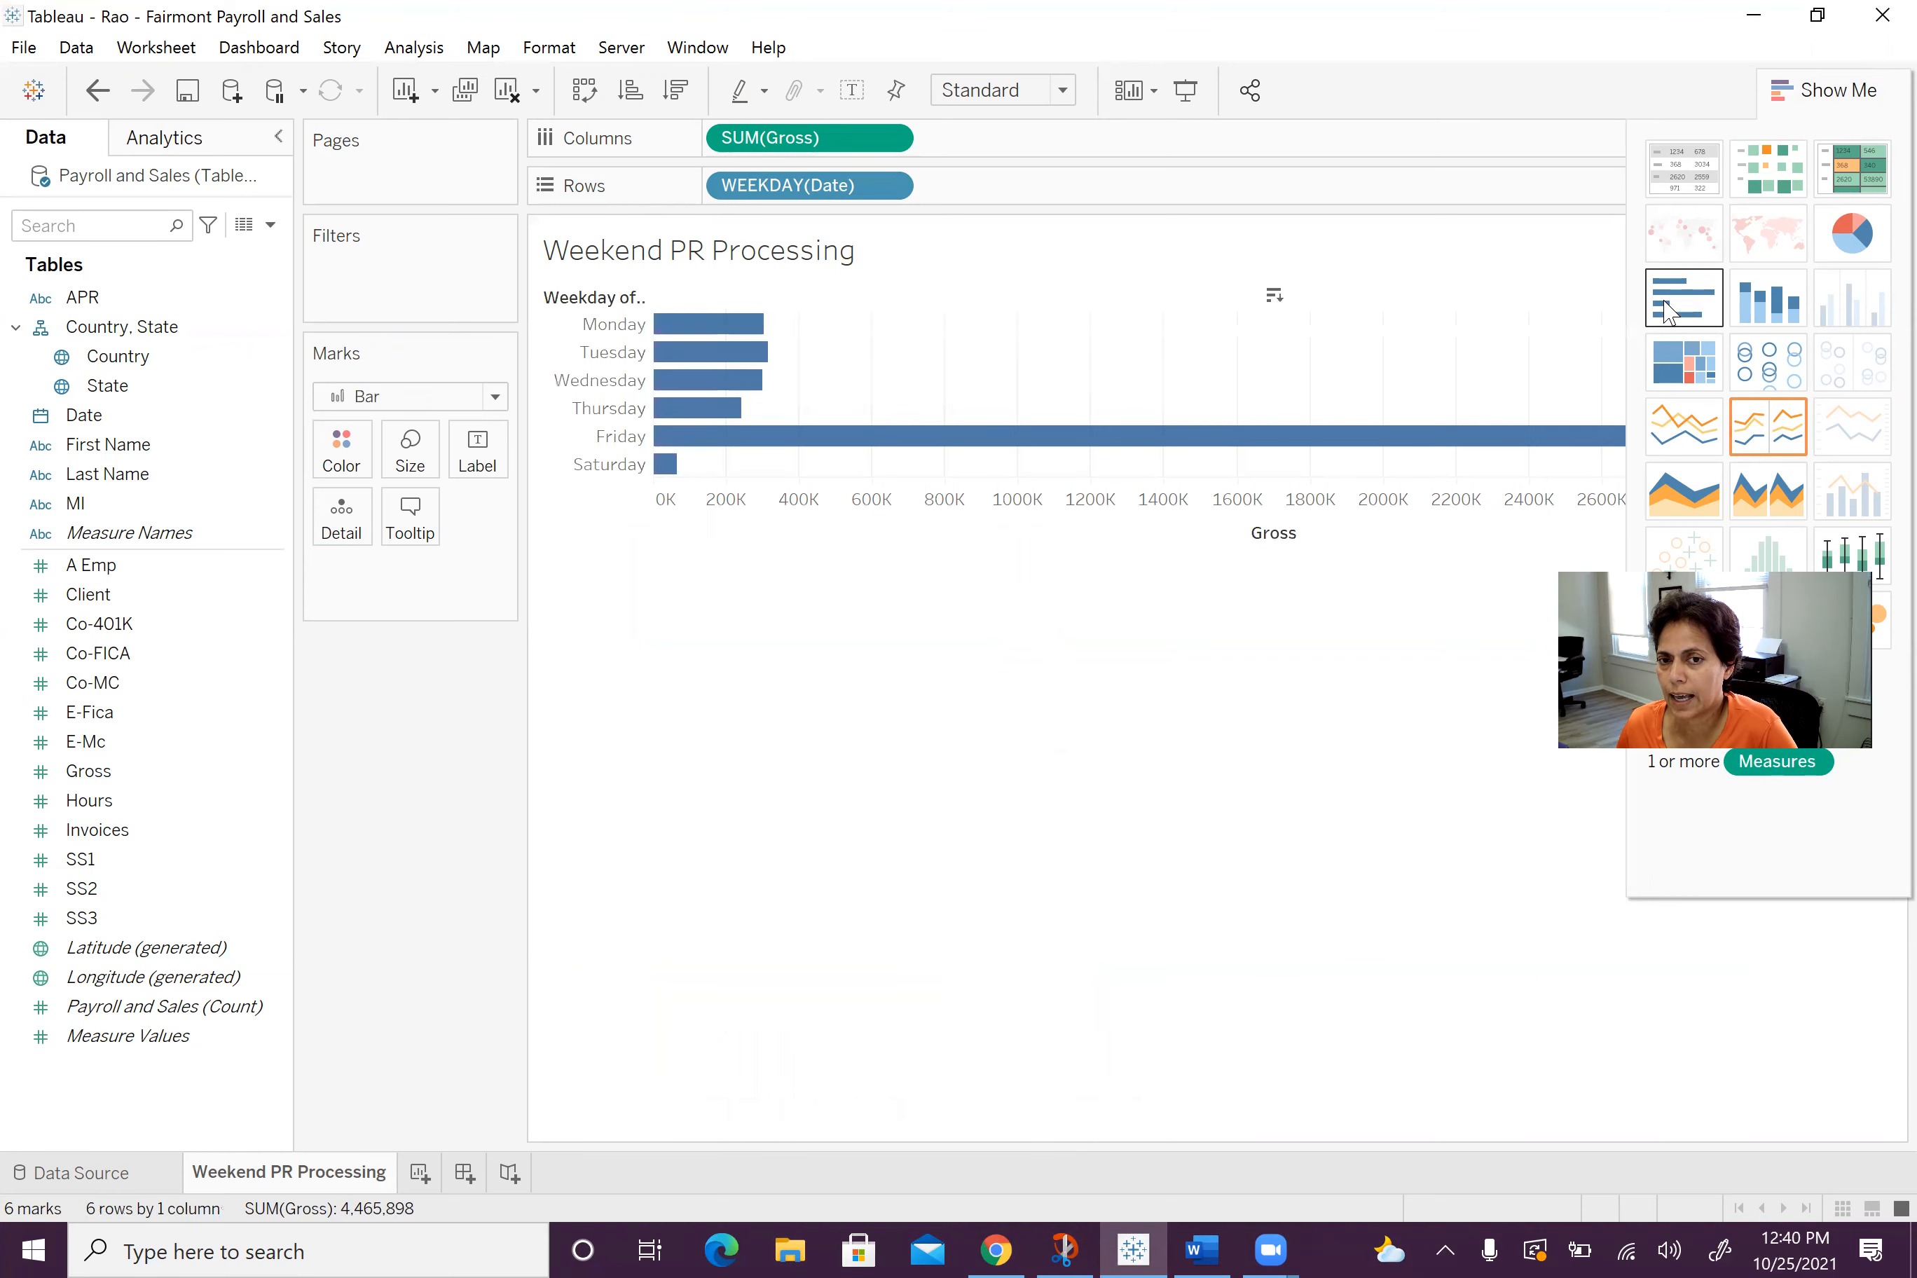
click(1856, 94)
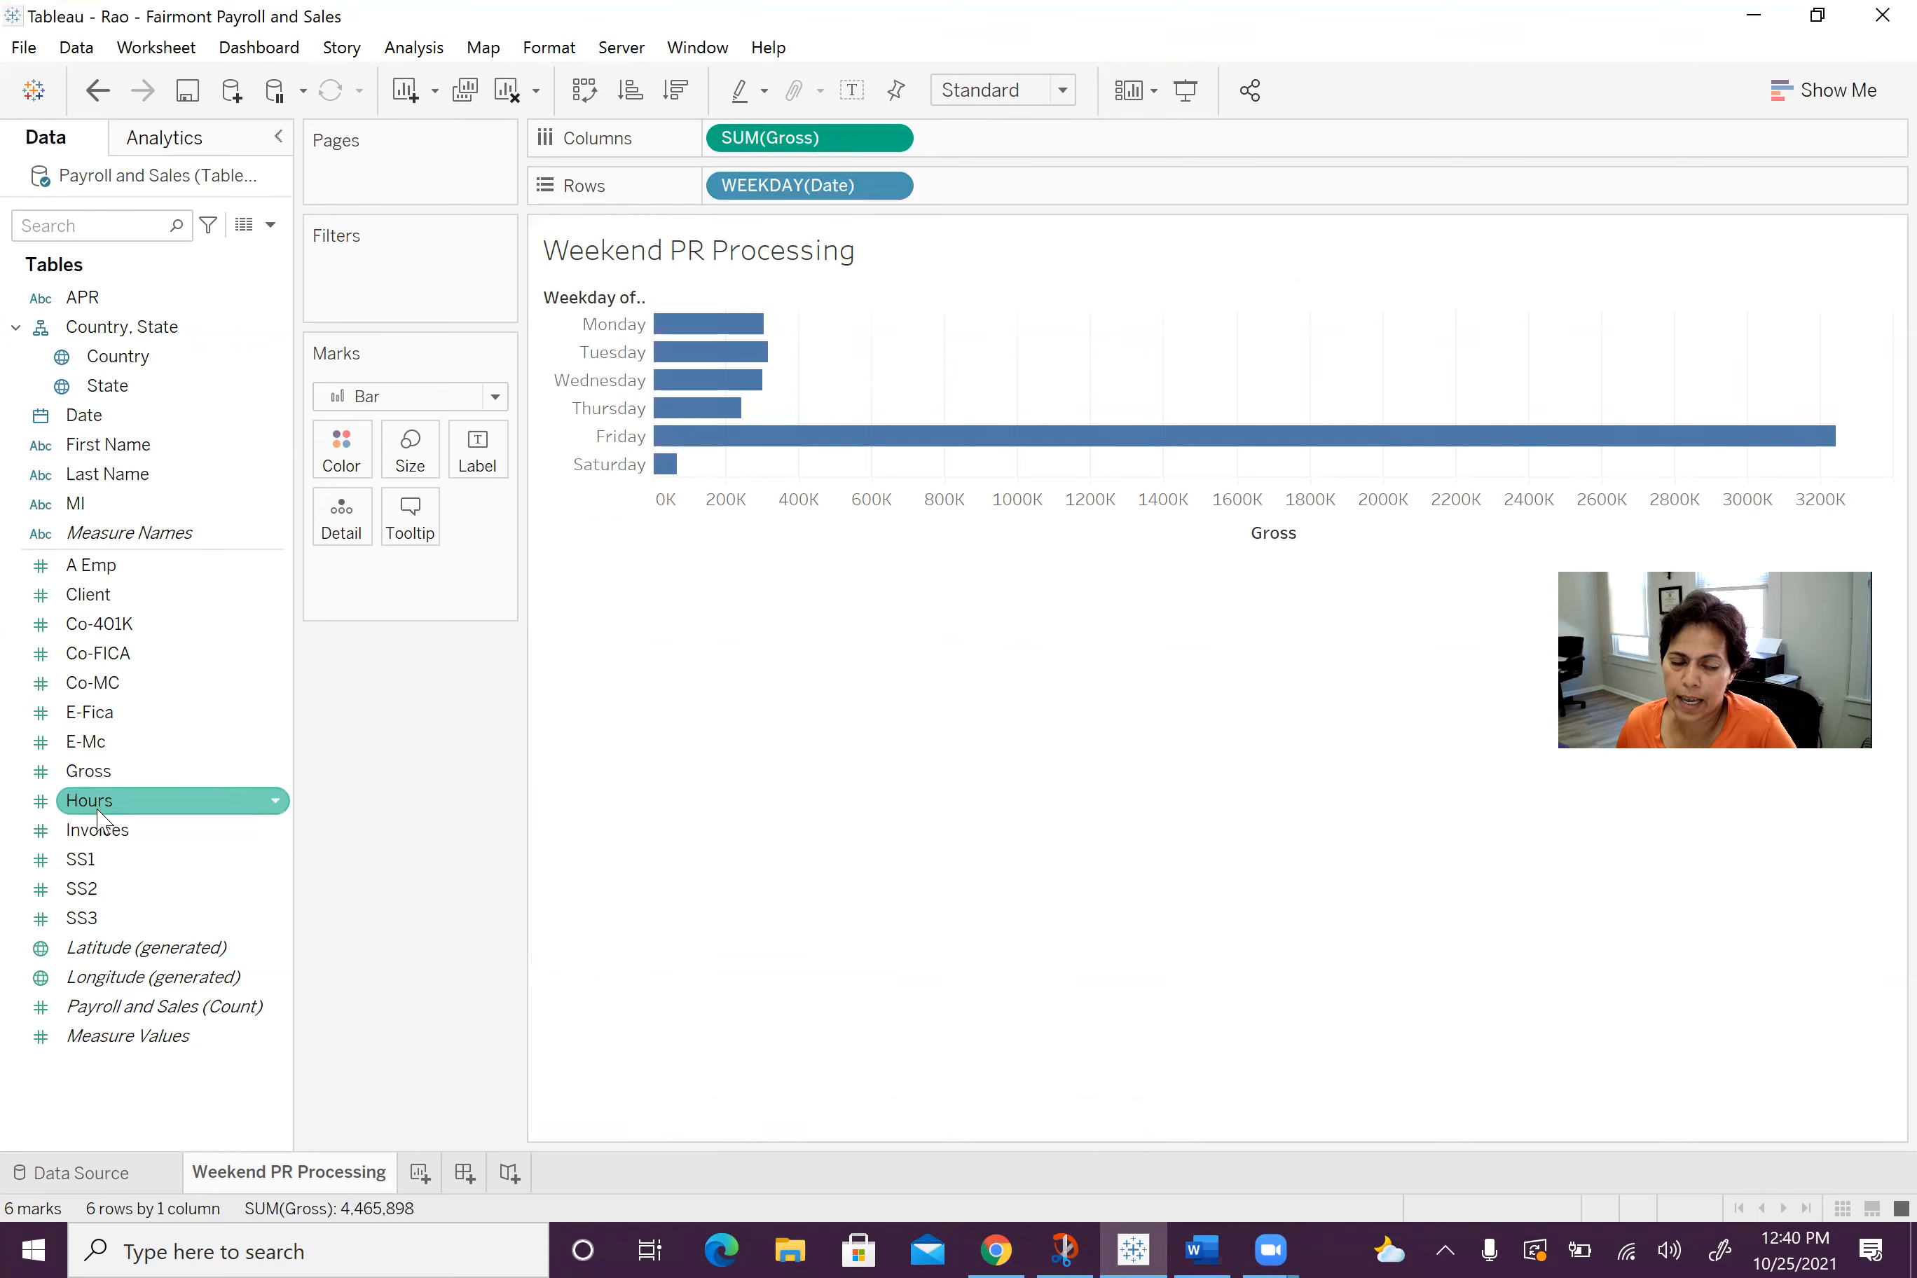
Label the bars with the count of Hours and swap rows and columns so the bars stand vertically.
drag(97, 819, 464, 444)
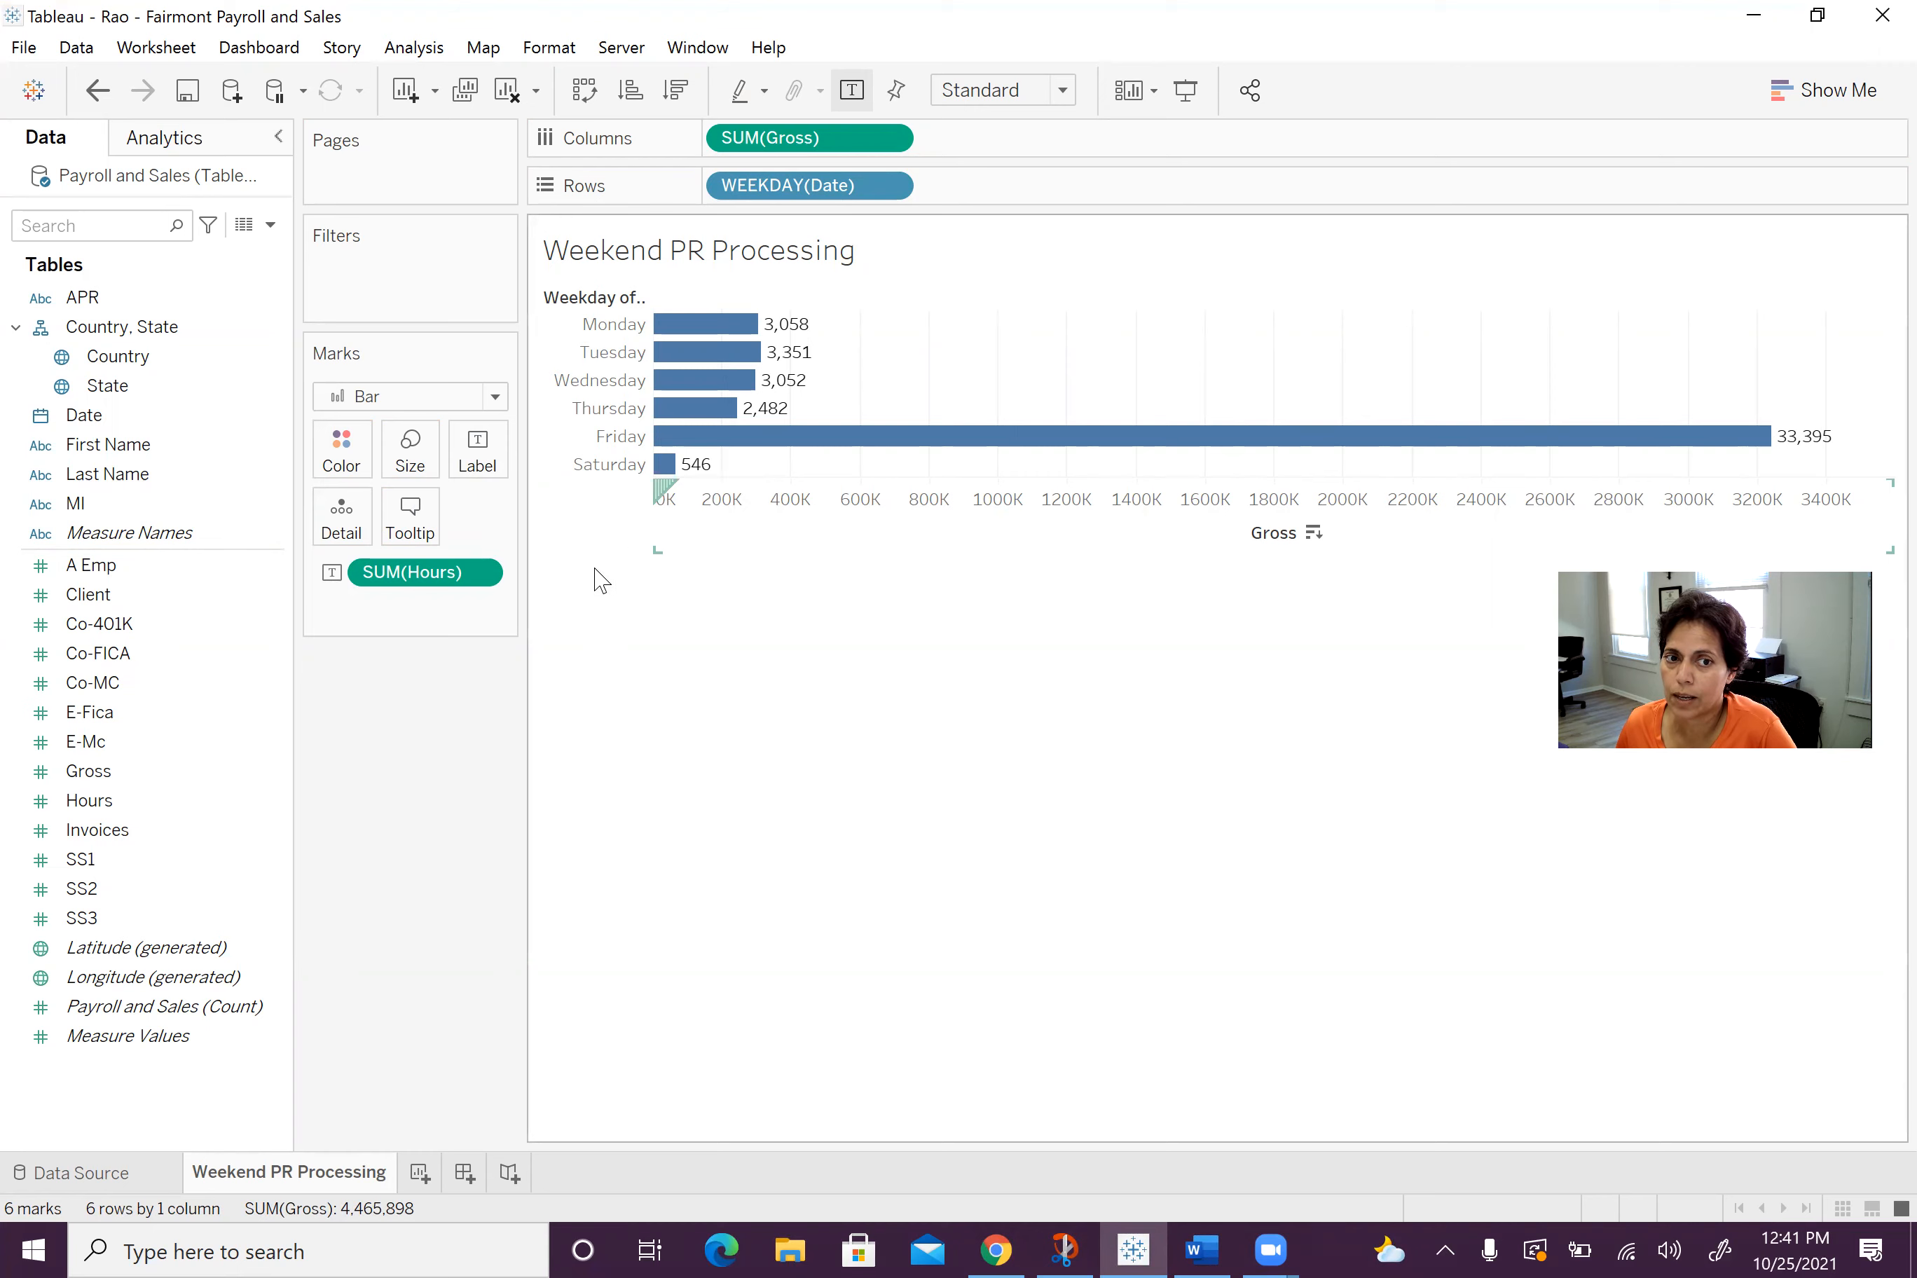
click(484, 574)
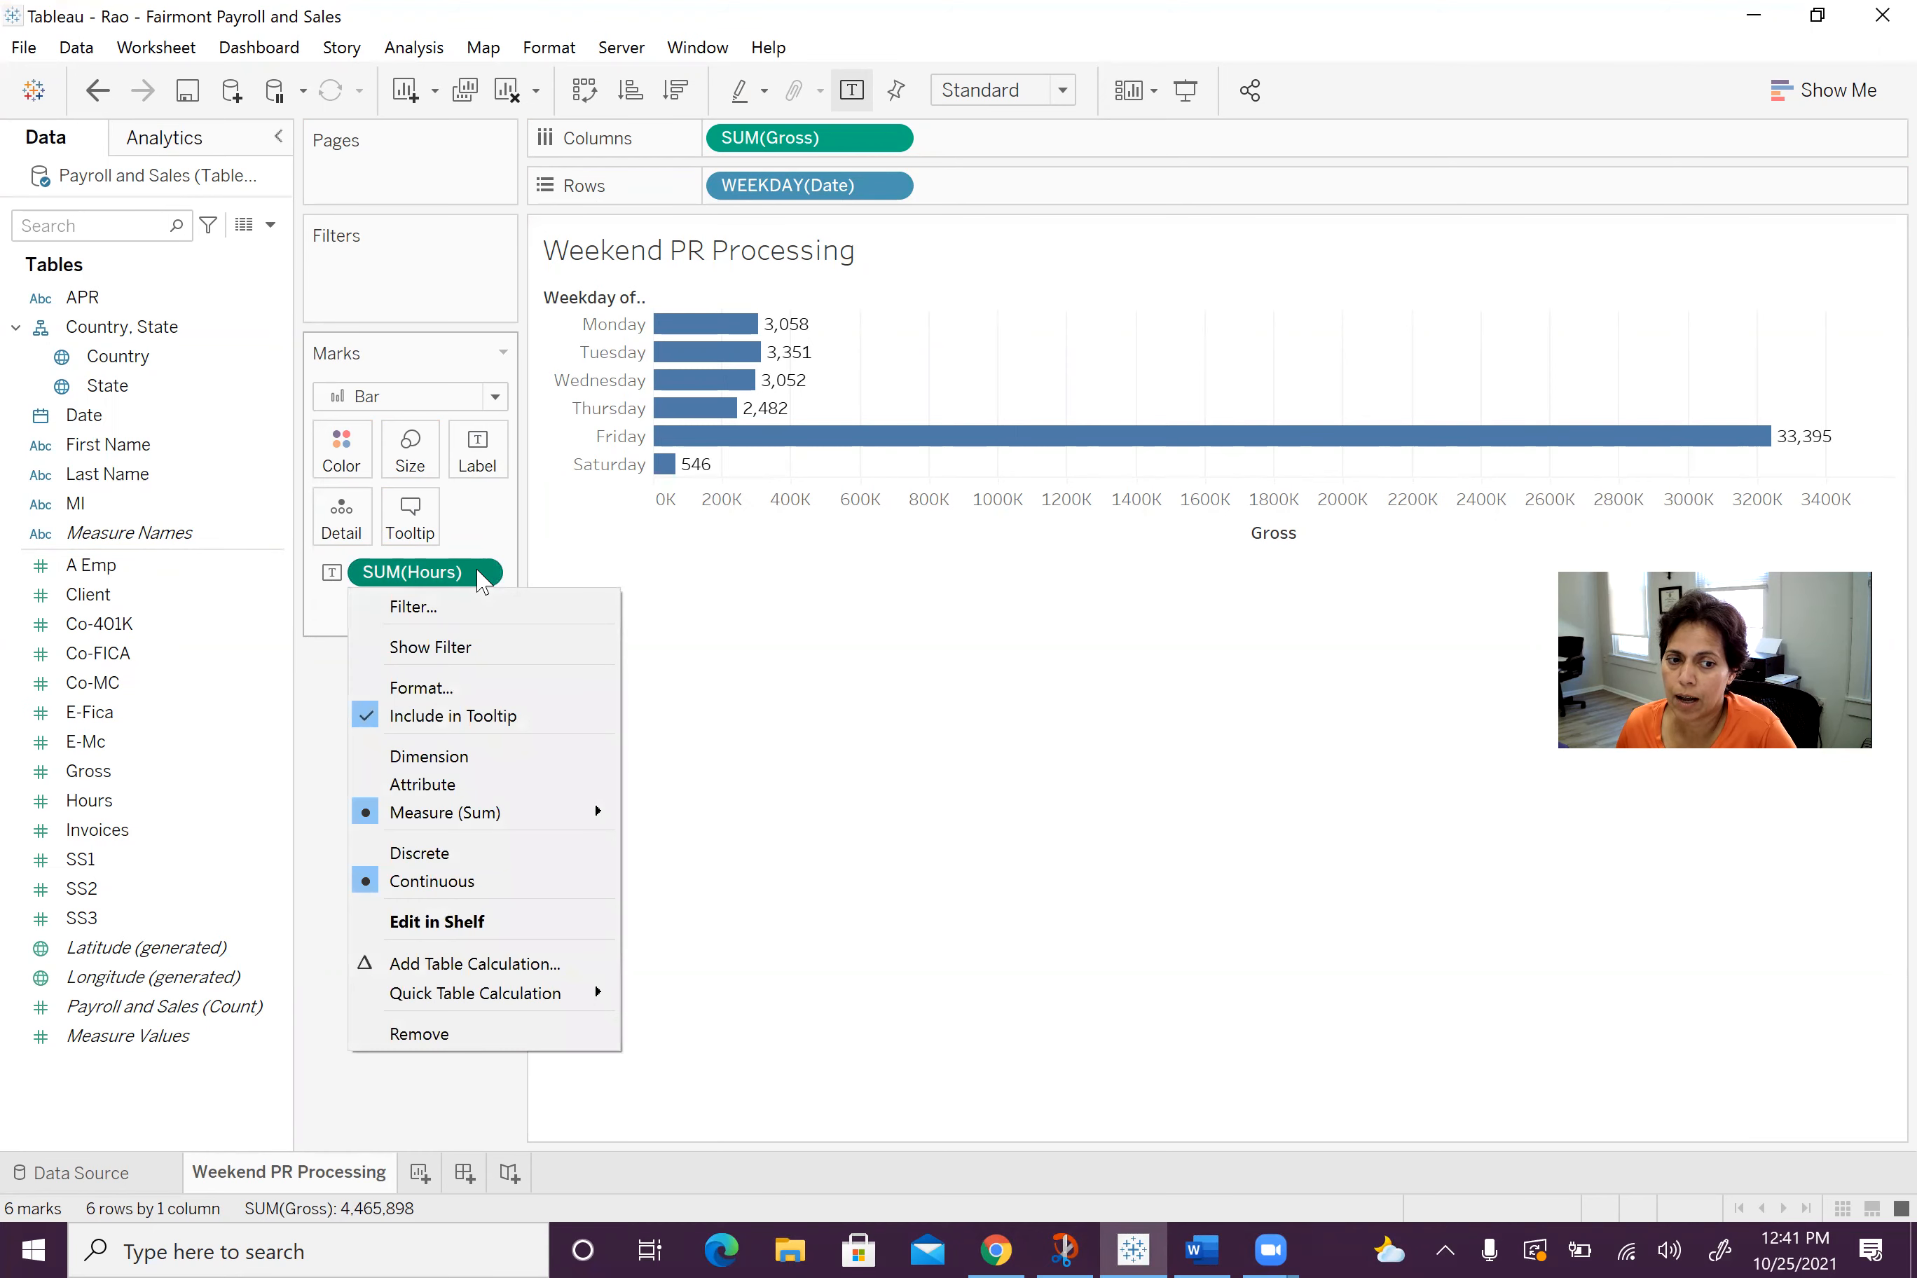
mouse_move(520, 823)
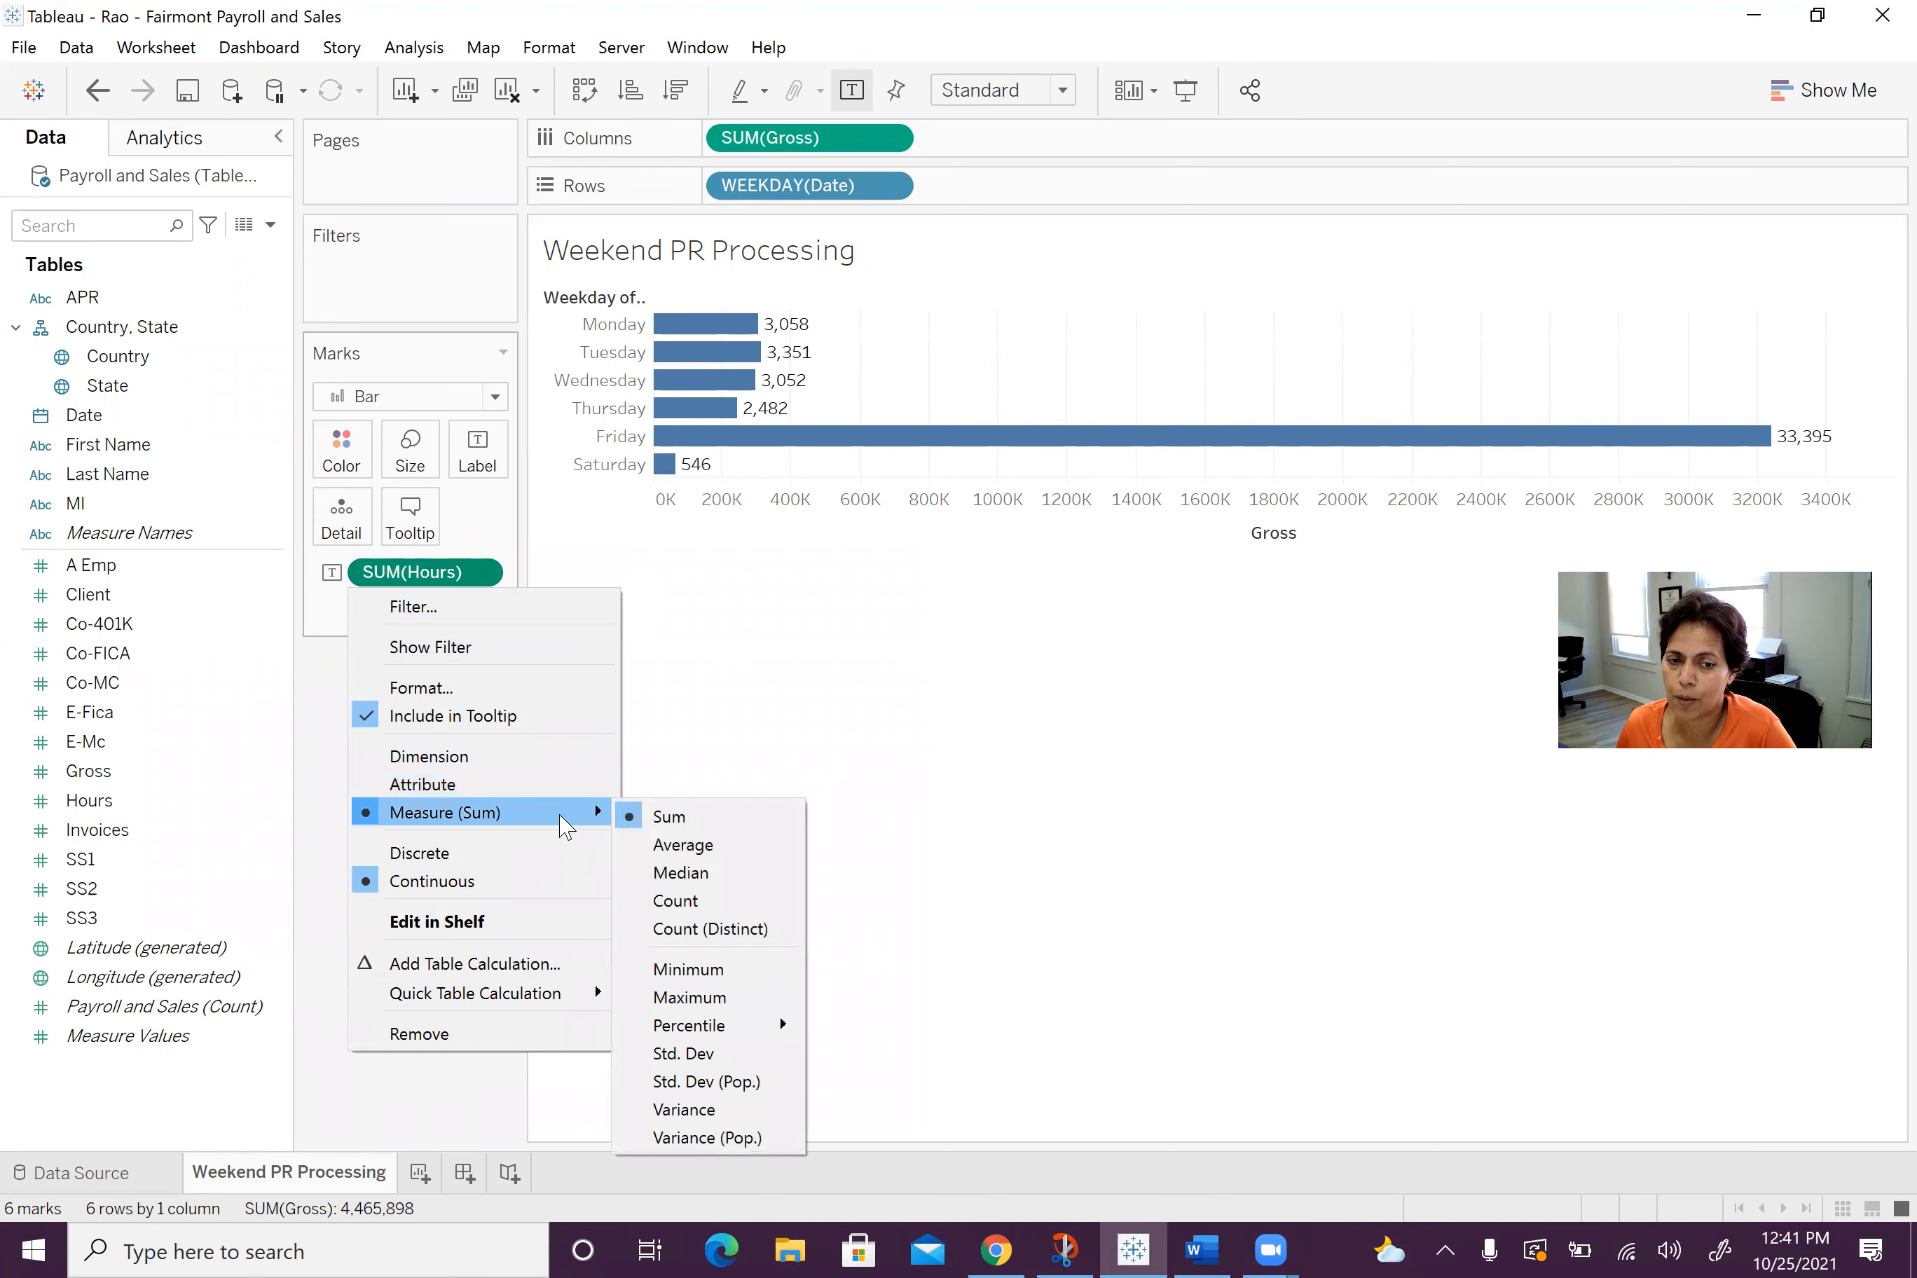
click(697, 903)
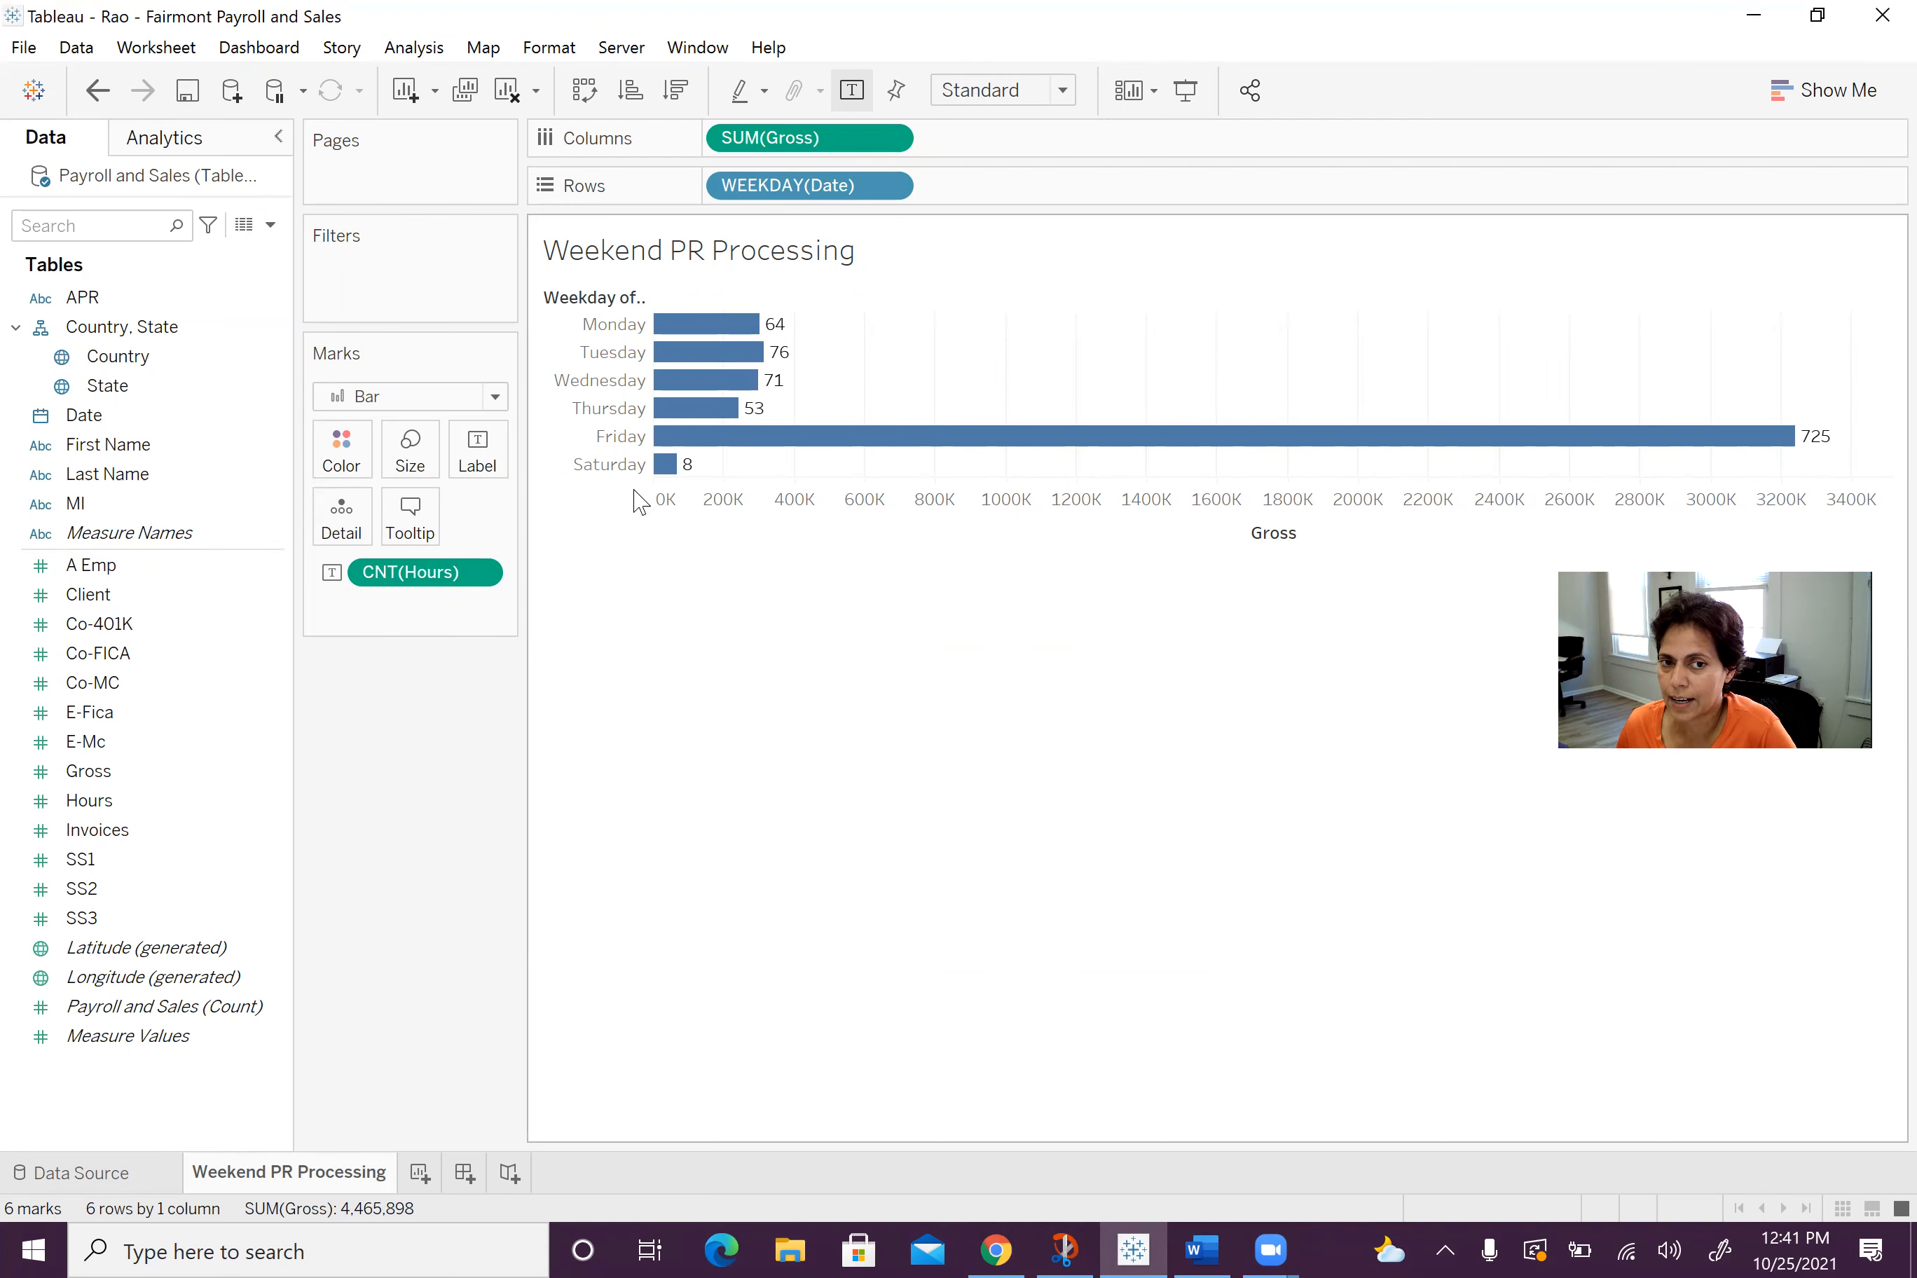
mouse_move(675, 479)
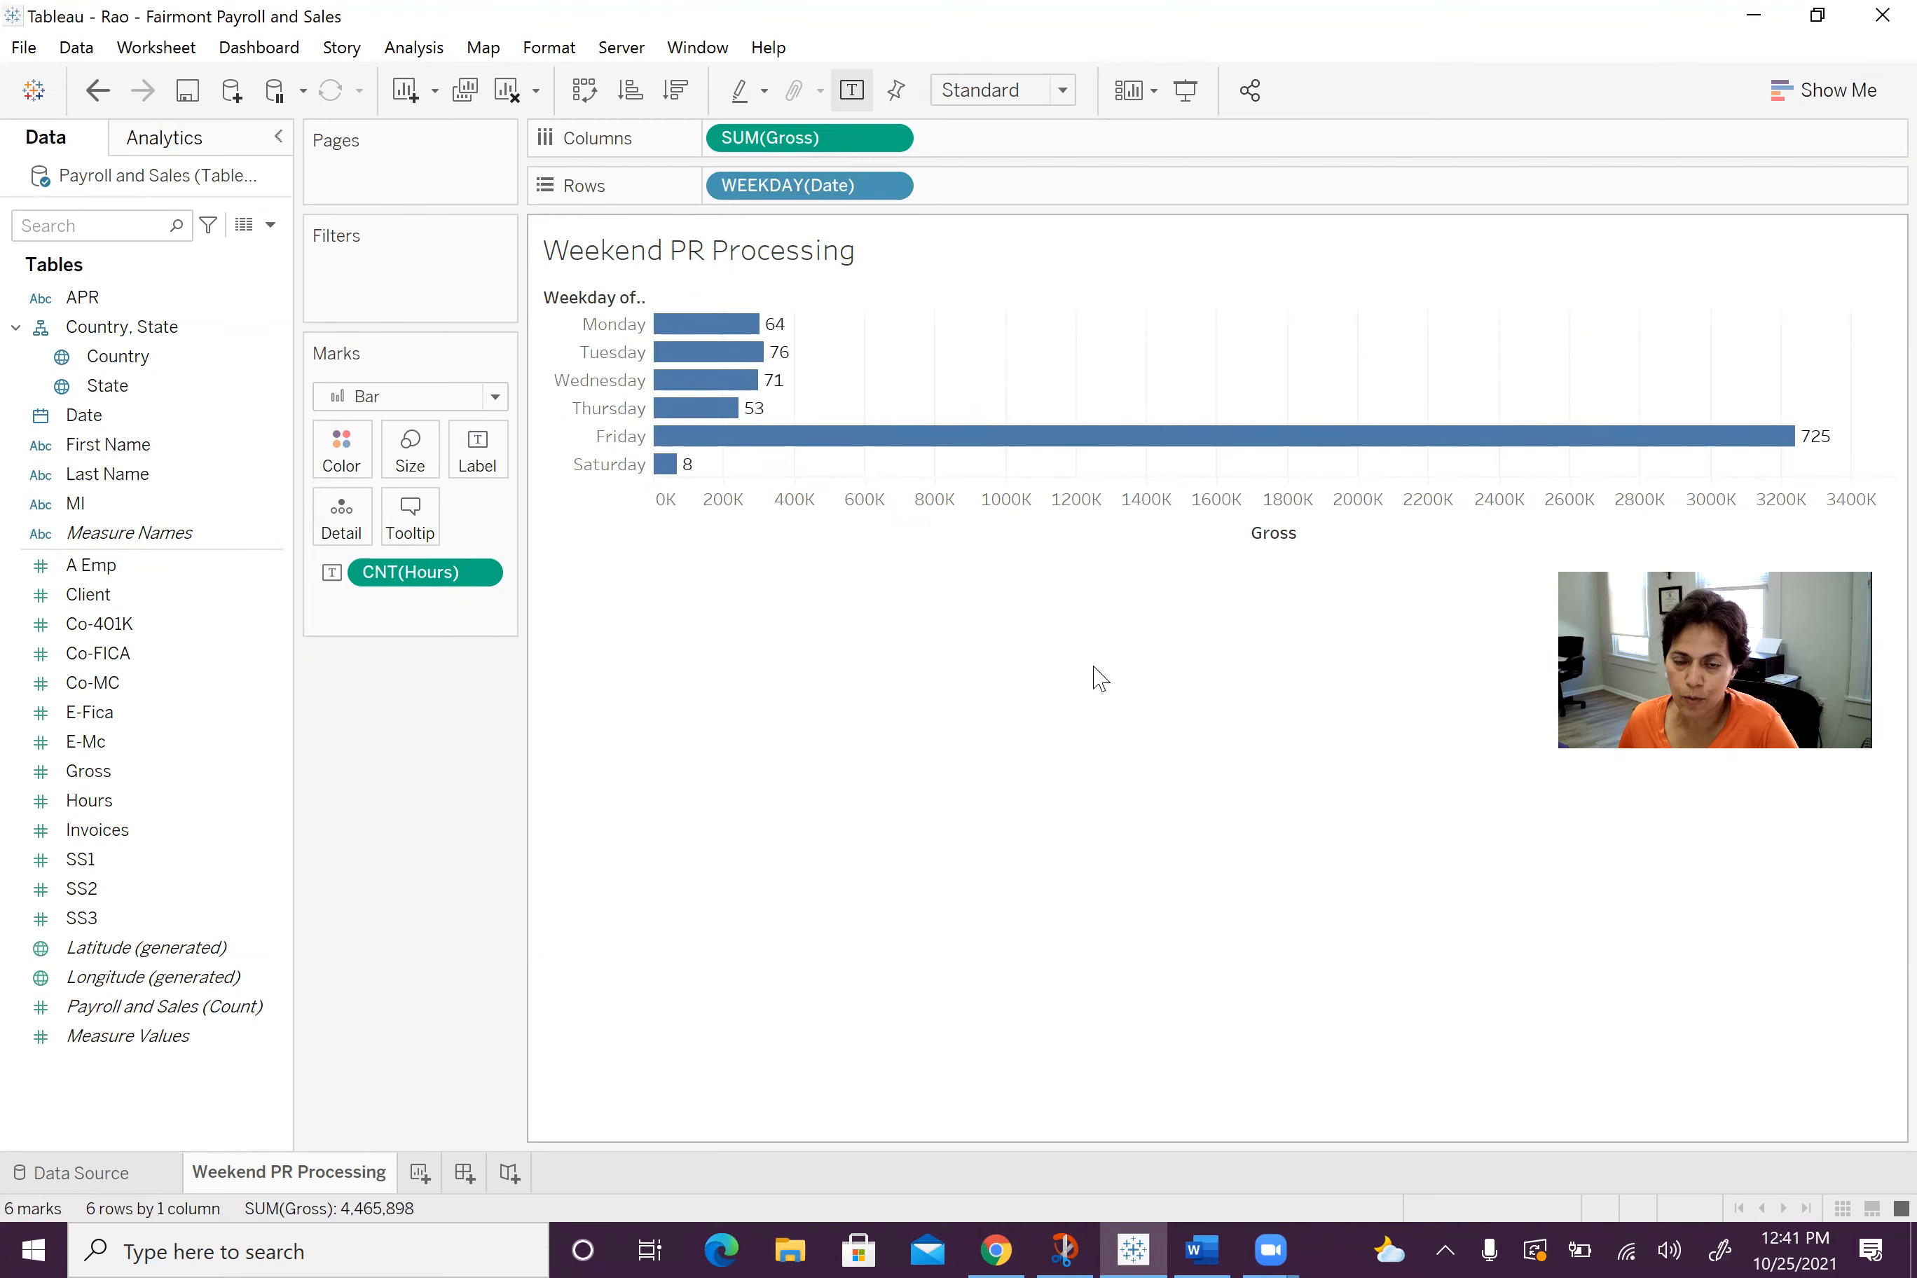
click(583, 90)
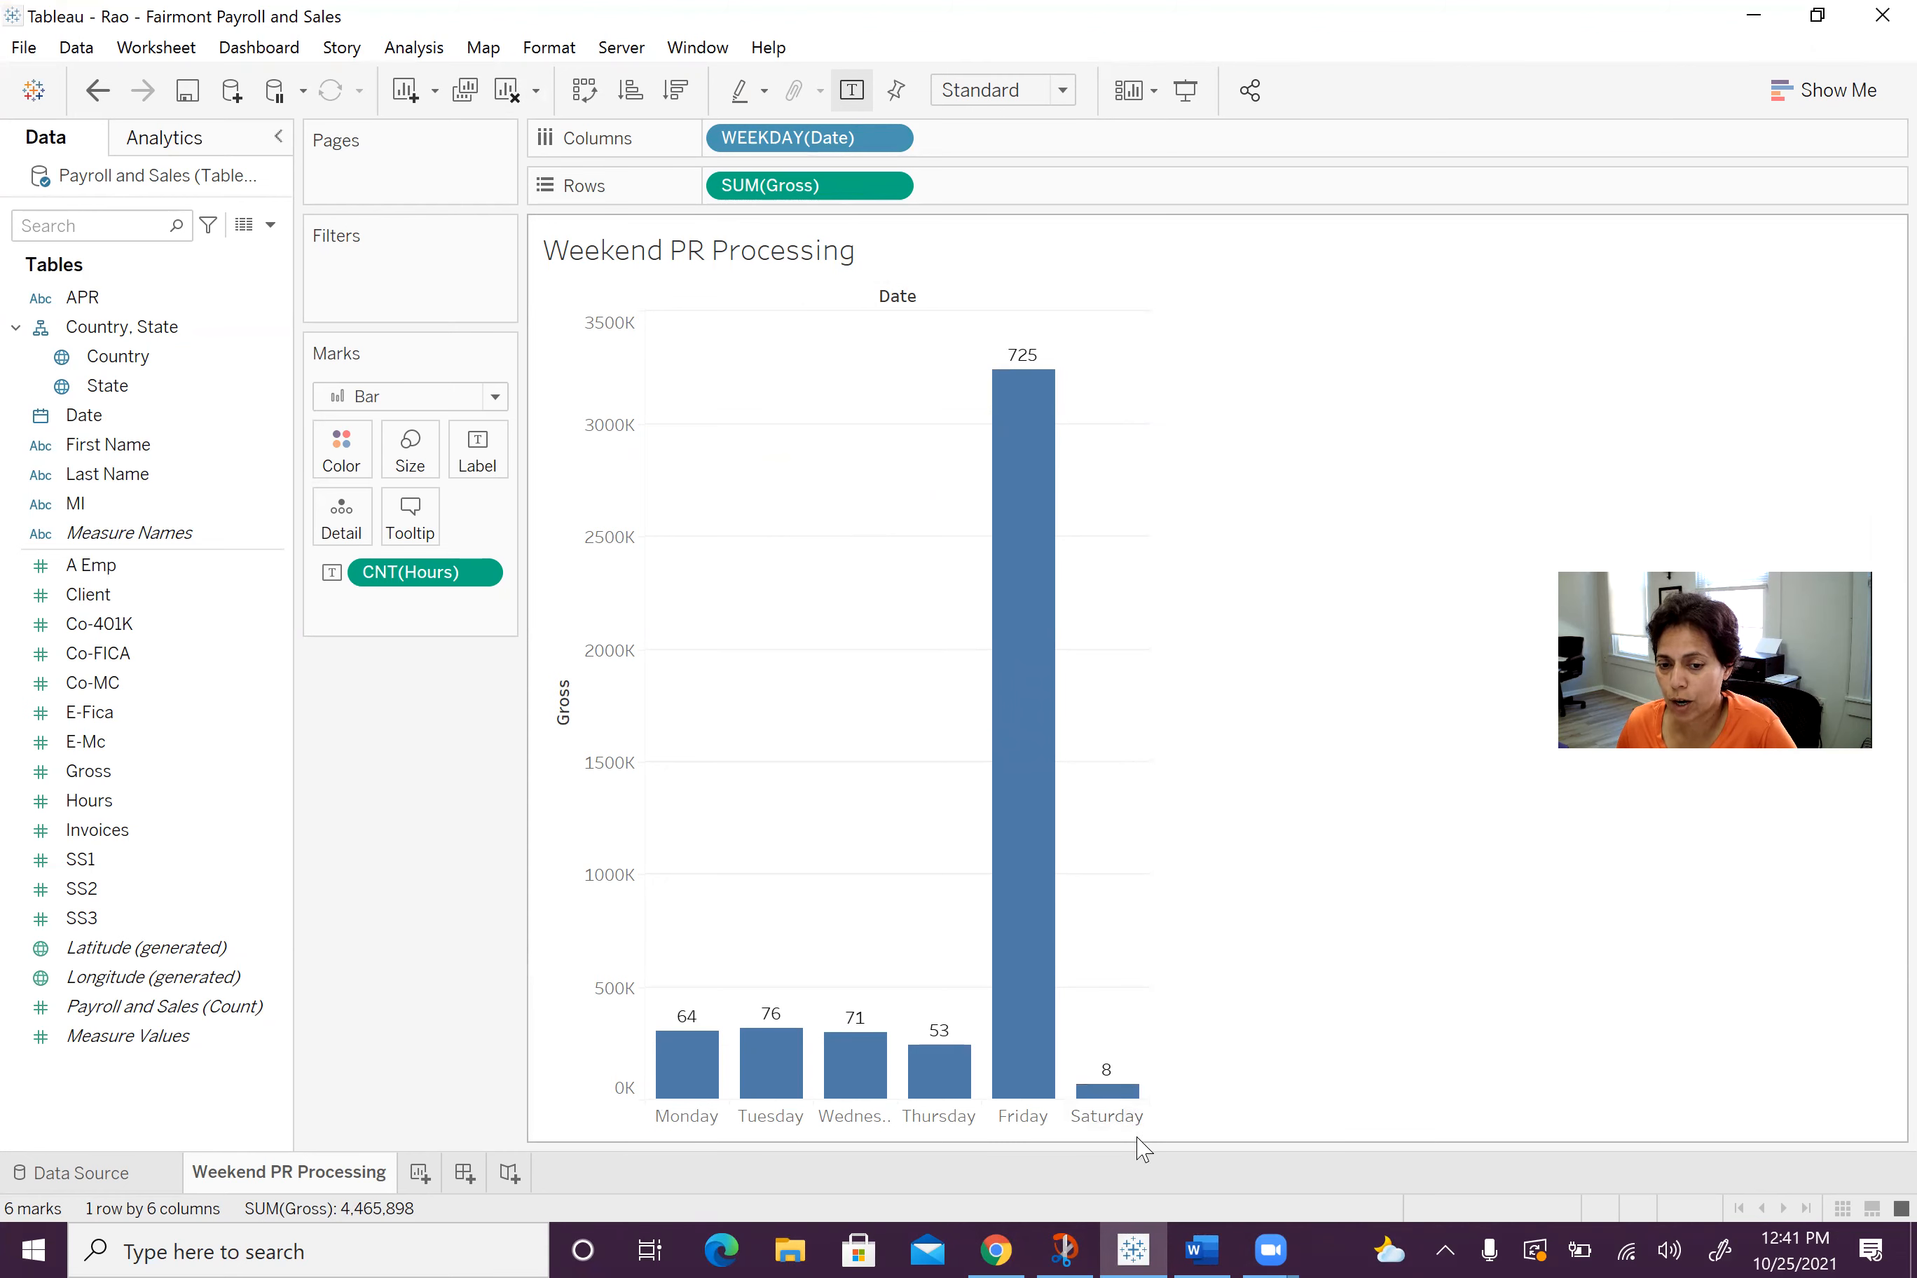
Switch to Snip & Sketch, capture the whole bar chart with its title, and enable touch writing.
click(1066, 1249)
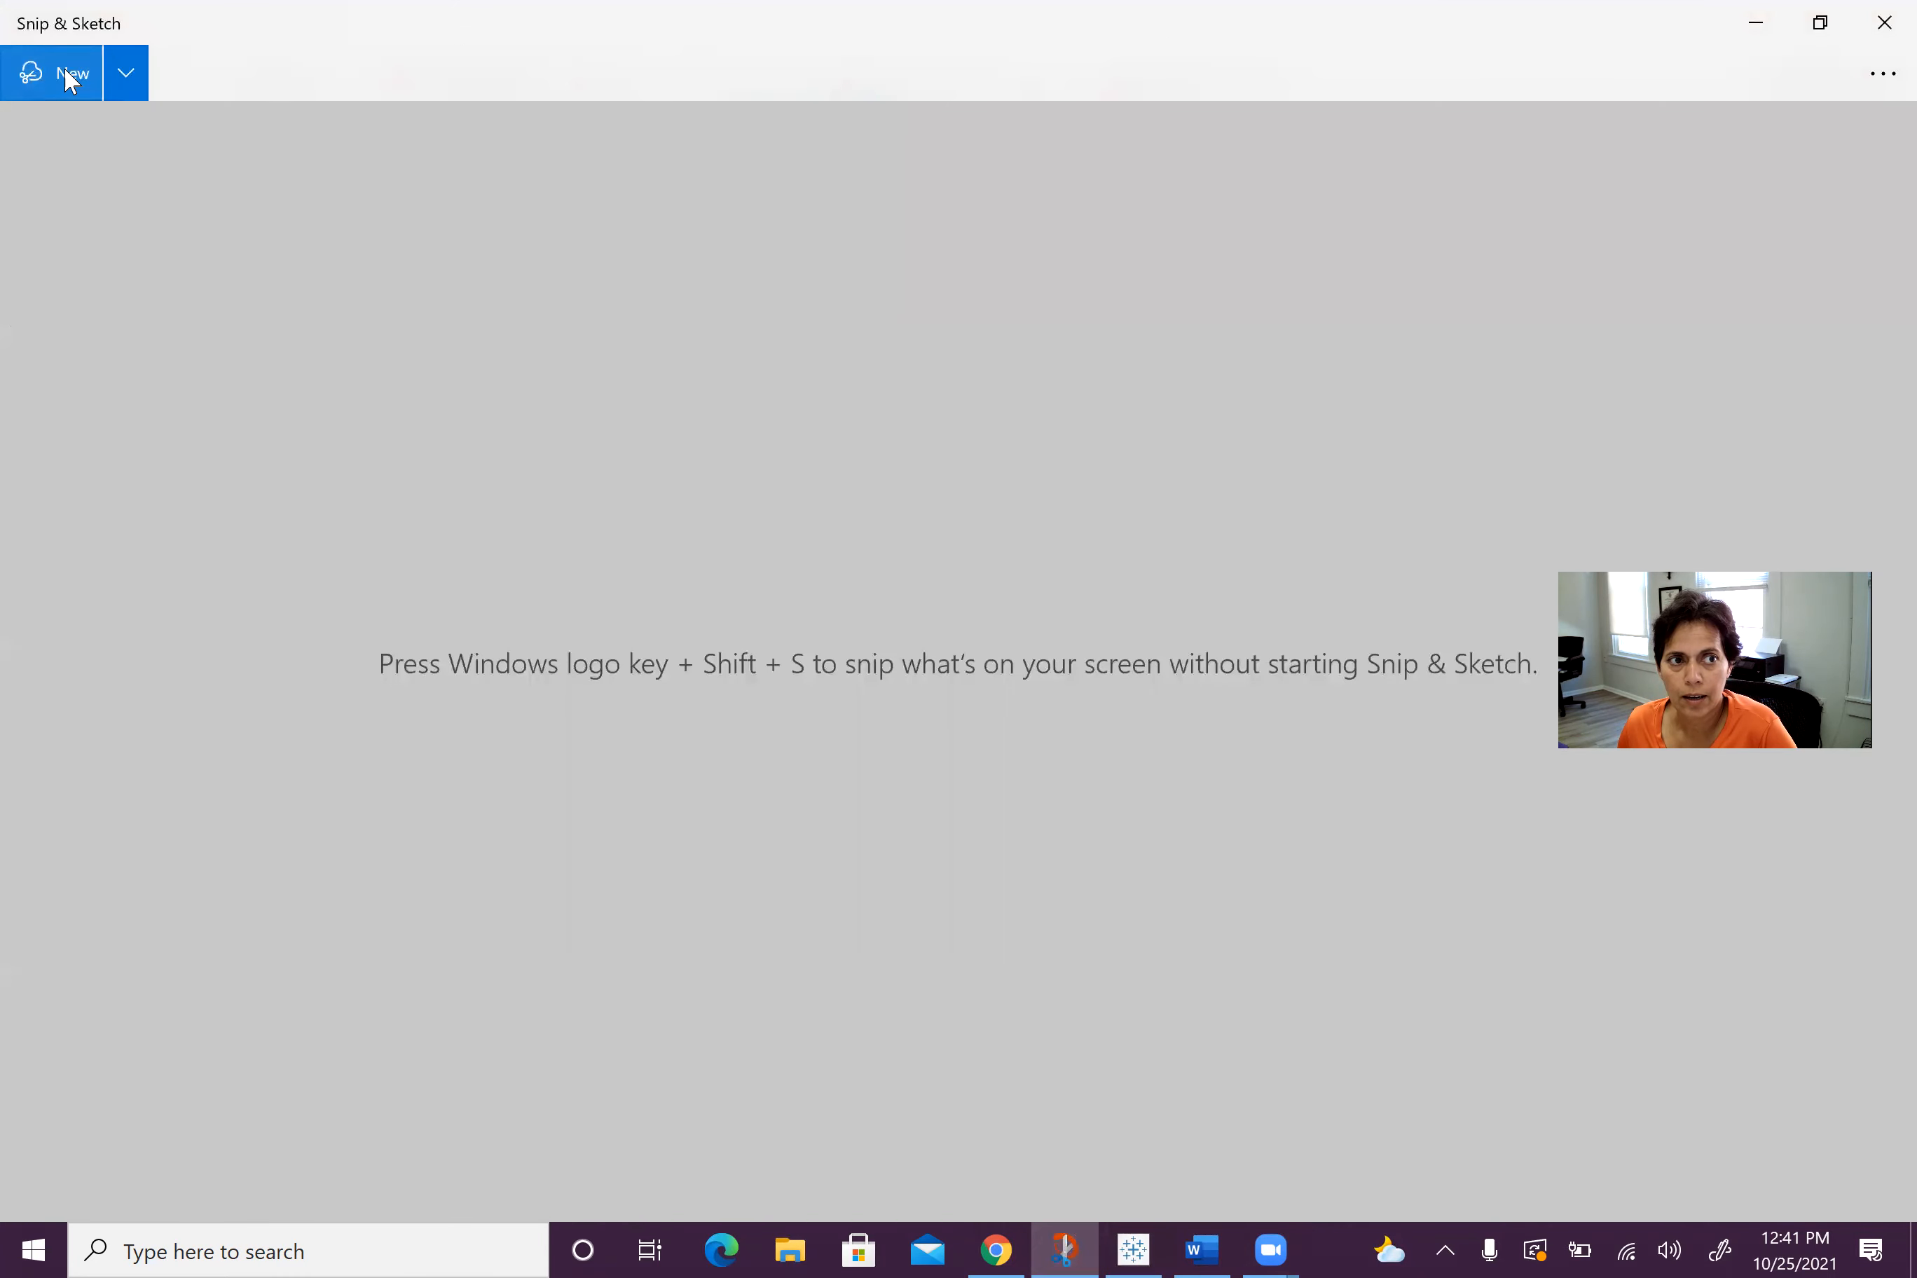
click(71, 80)
mouse_move(602, 342)
mouse_down()
mouse_move(1035, 989)
mouse_move(1172, 1140)
mouse_up()
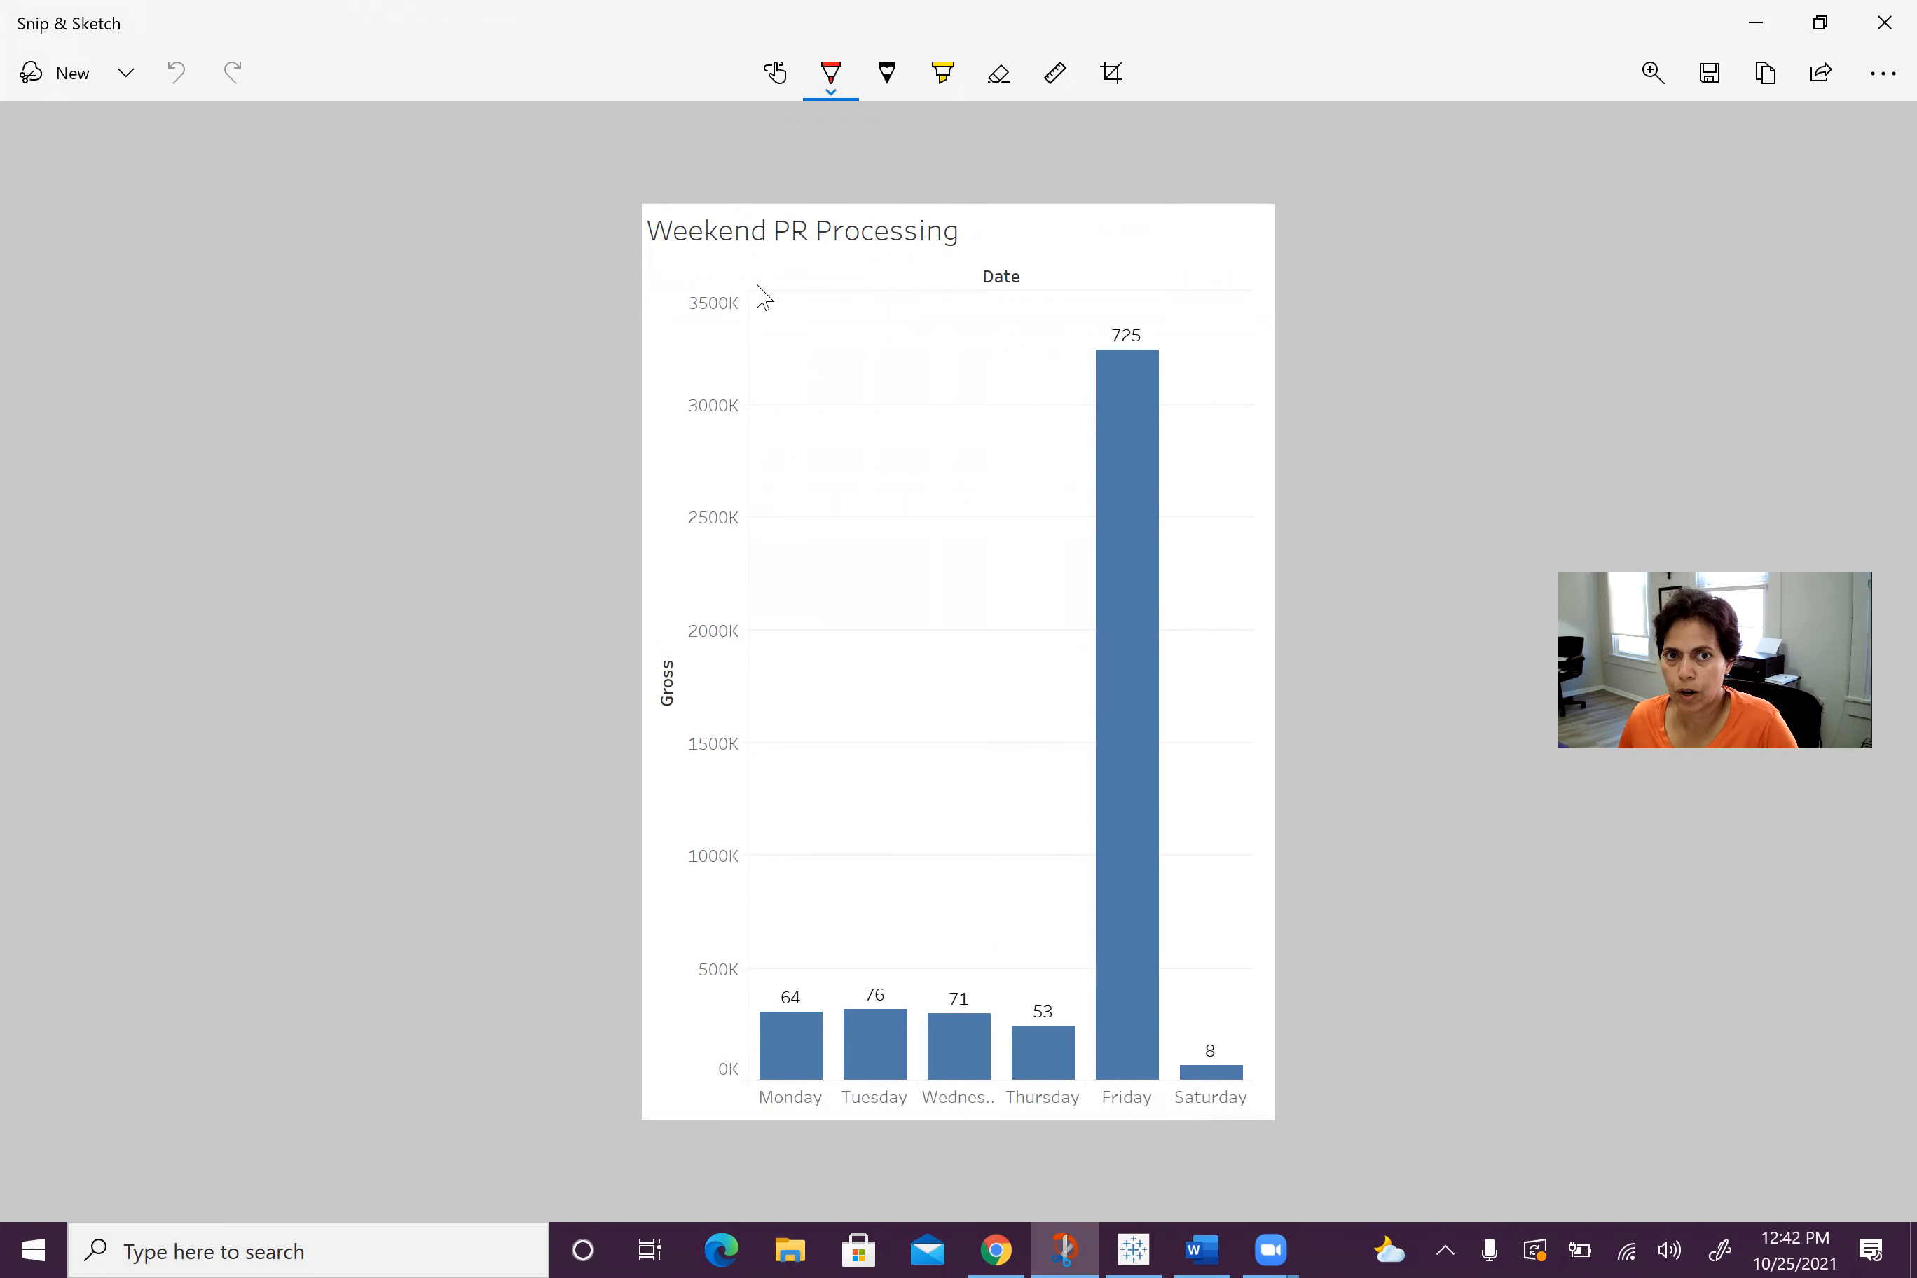
click(780, 76)
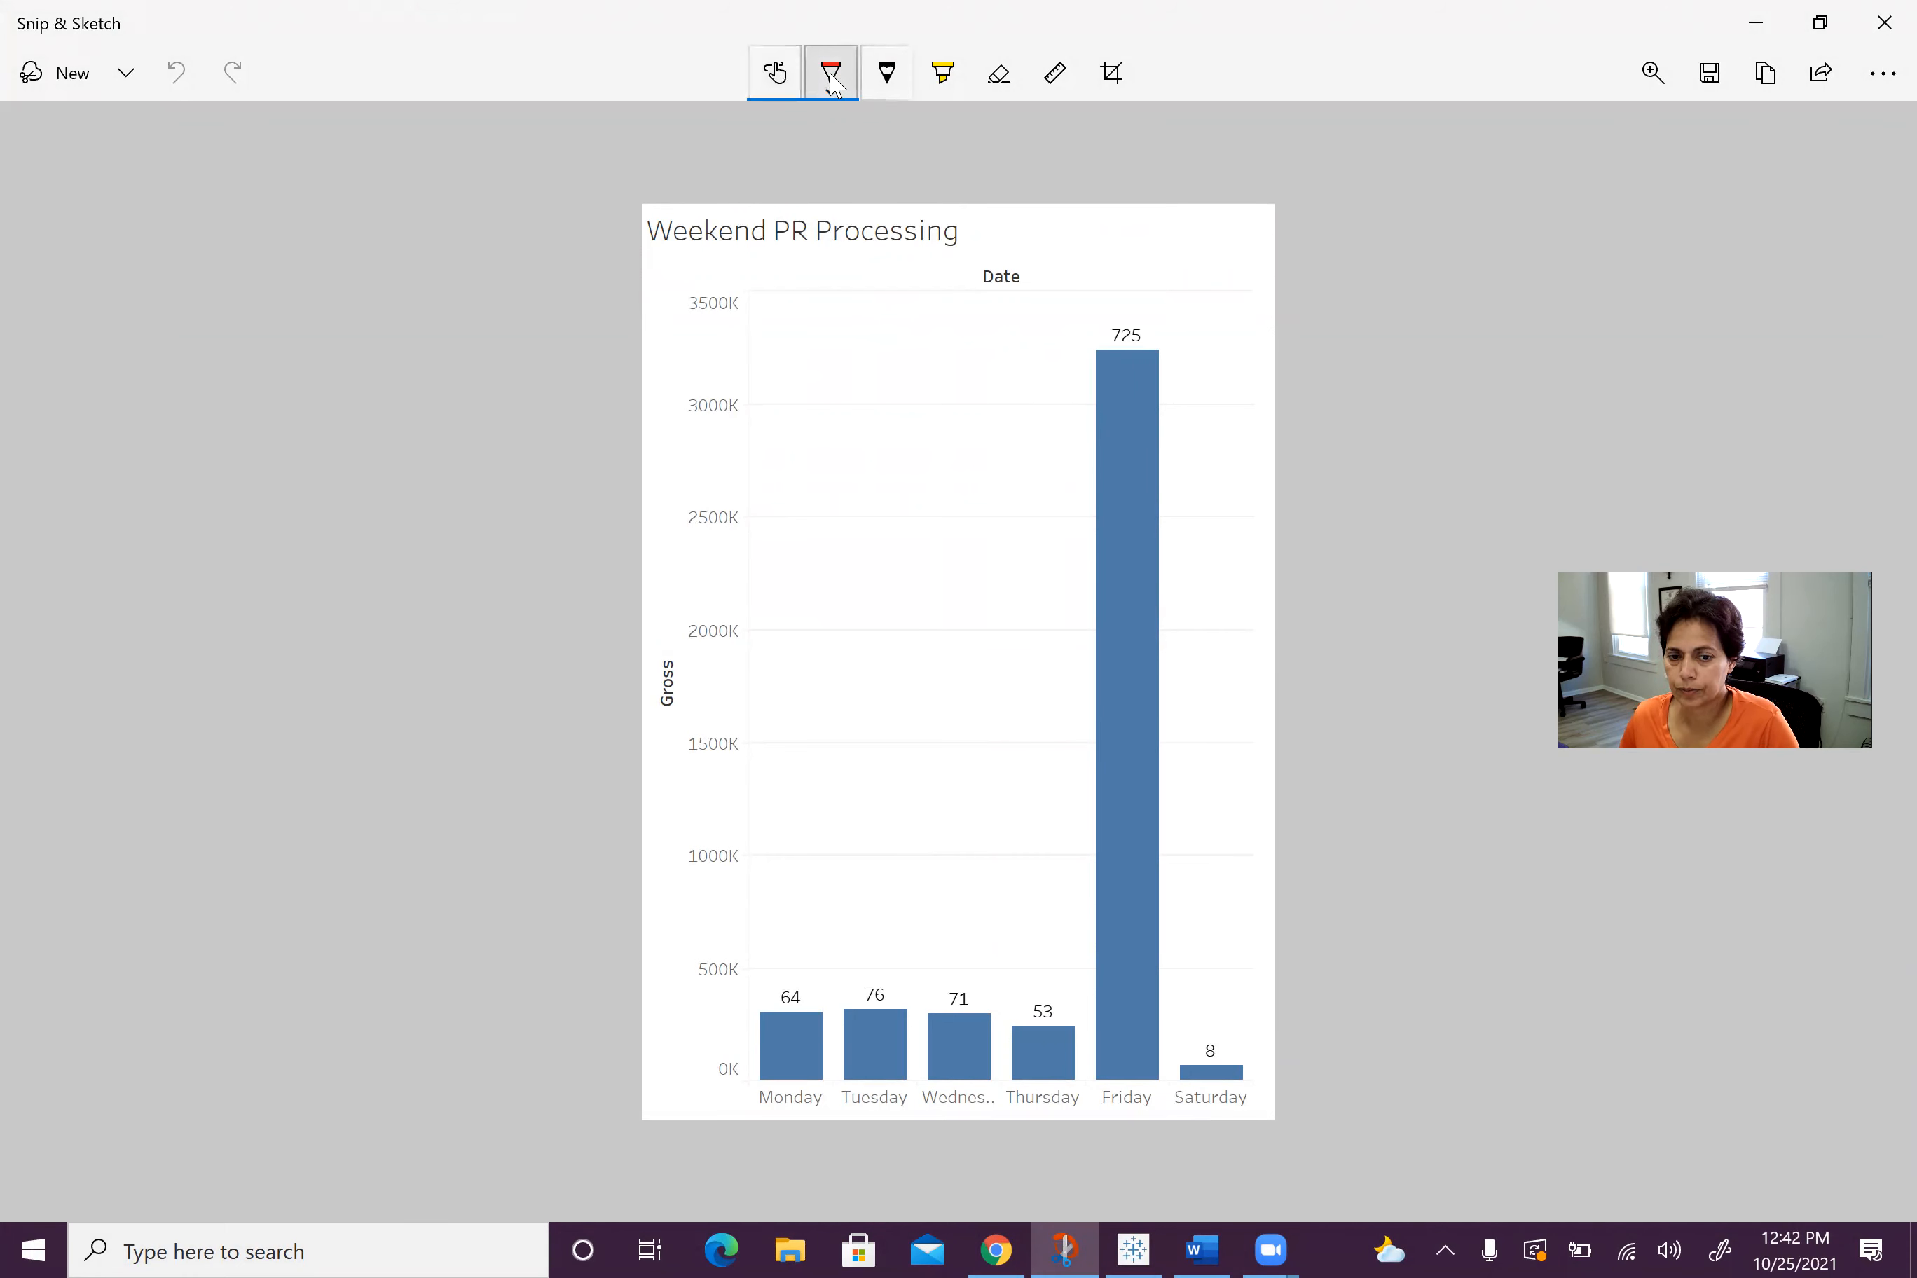
mouse_move(1234, 1002)
mouse_down()
mouse_move(1159, 1046)
mouse_move(1238, 1106)
mouse_move(1206, 1016)
mouse_up()
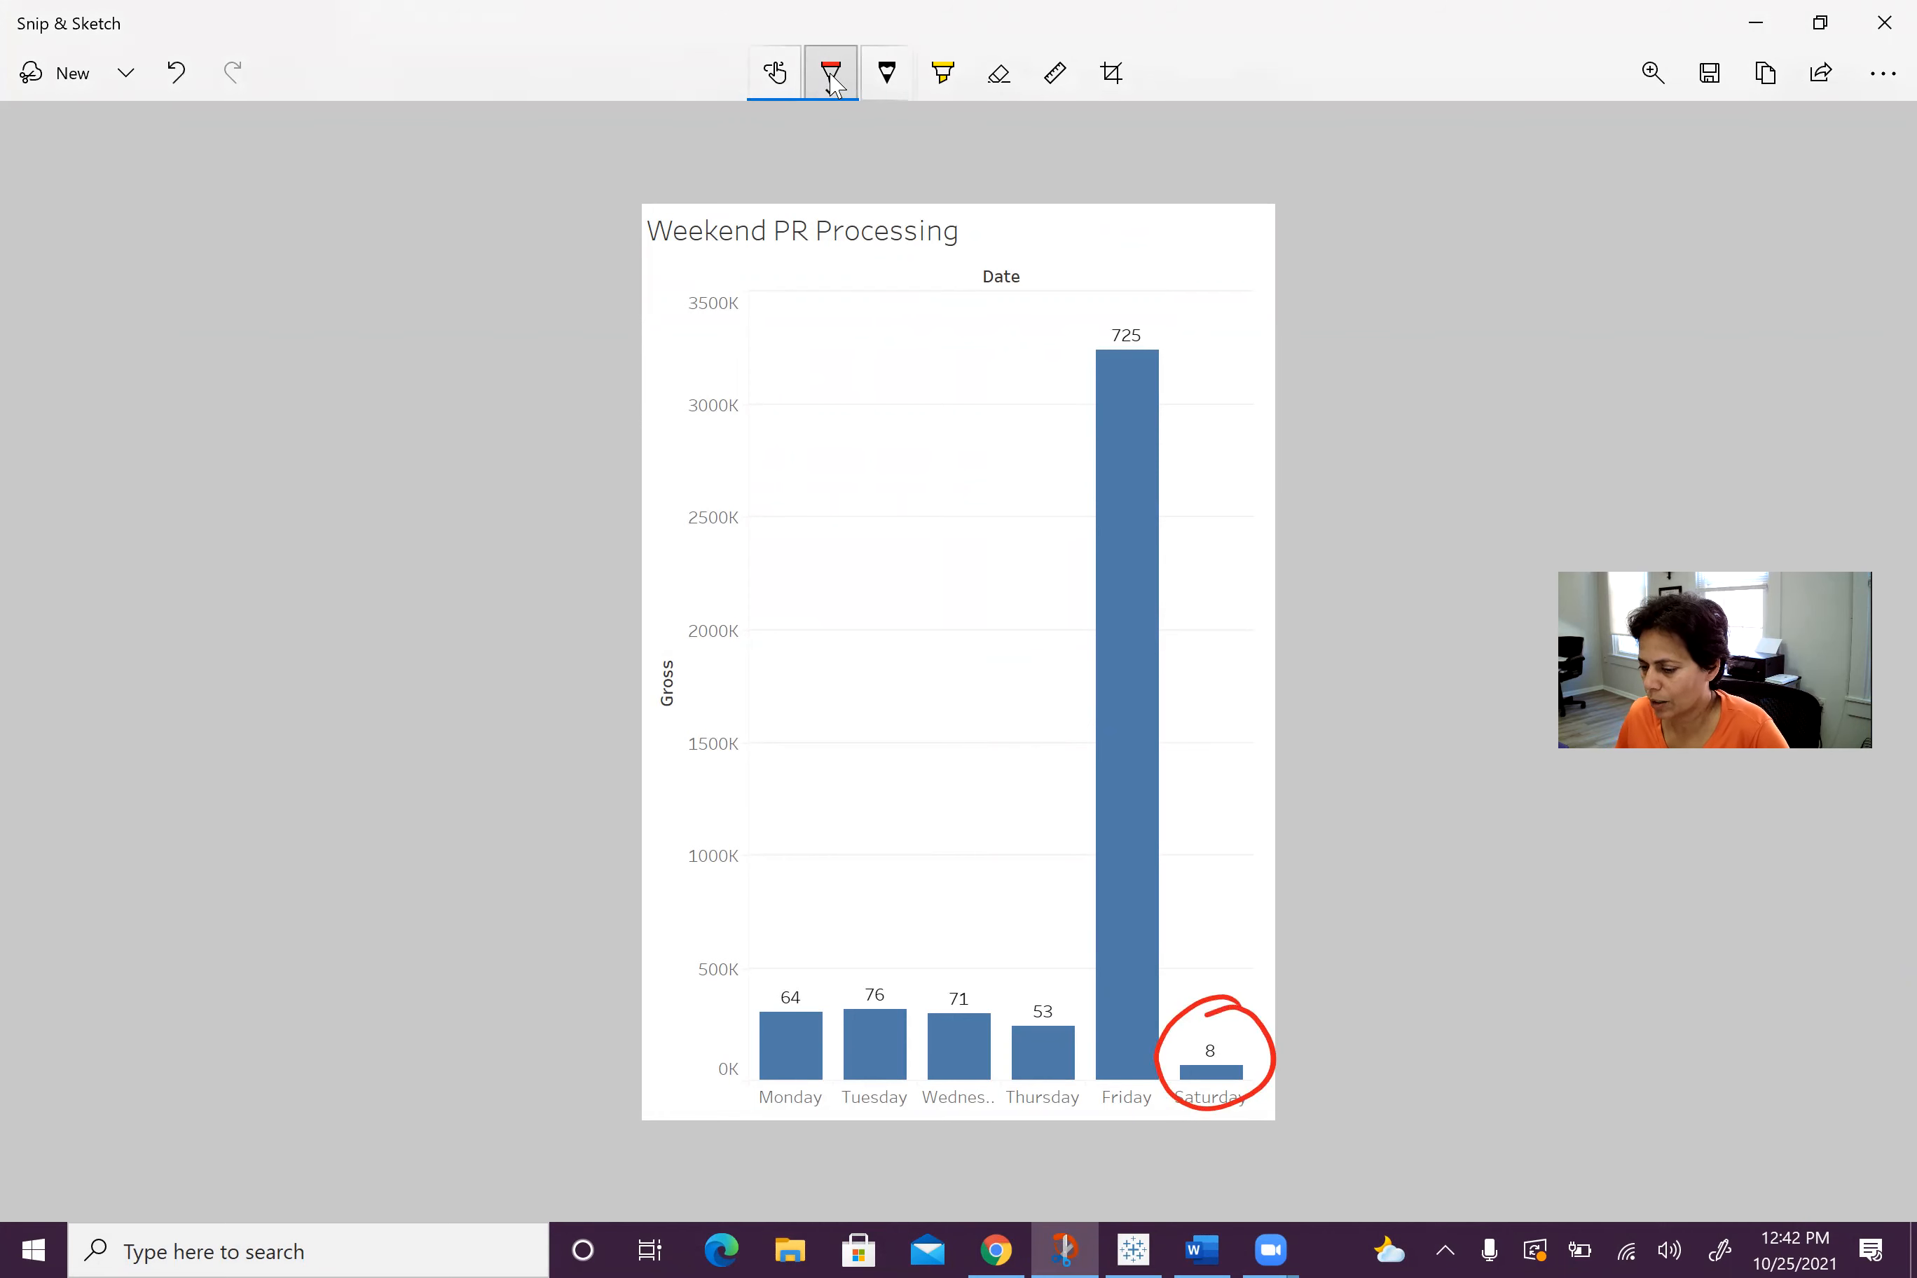
click(834, 83)
click(183, 81)
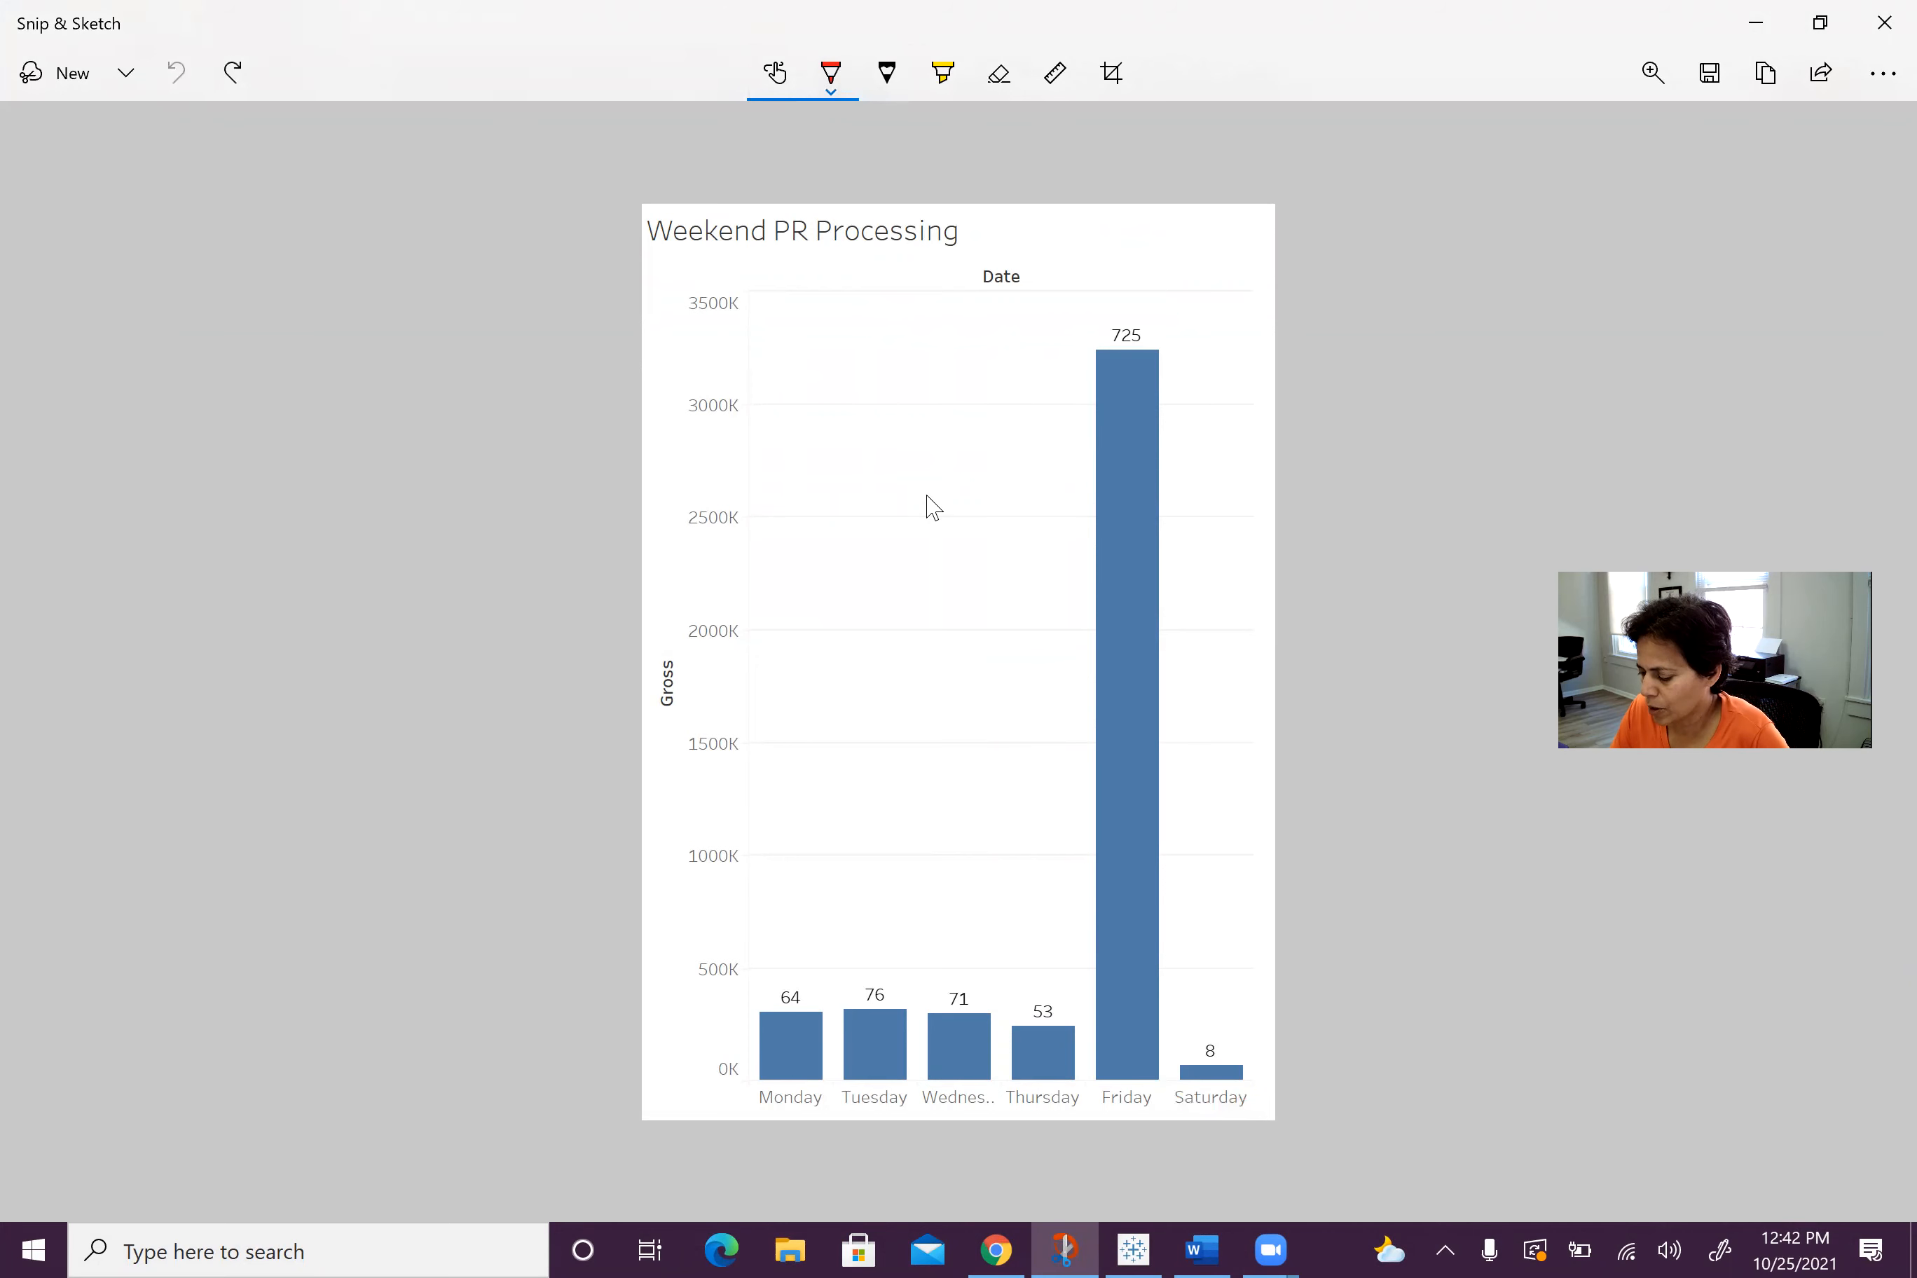
Circle the Saturday bar and its label in red ink, and copy the annotated snip.
mouse_move(1250, 1021)
mouse_down()
mouse_move(1168, 1031)
mouse_move(1275, 1108)
mouse_move(1212, 1011)
mouse_up()
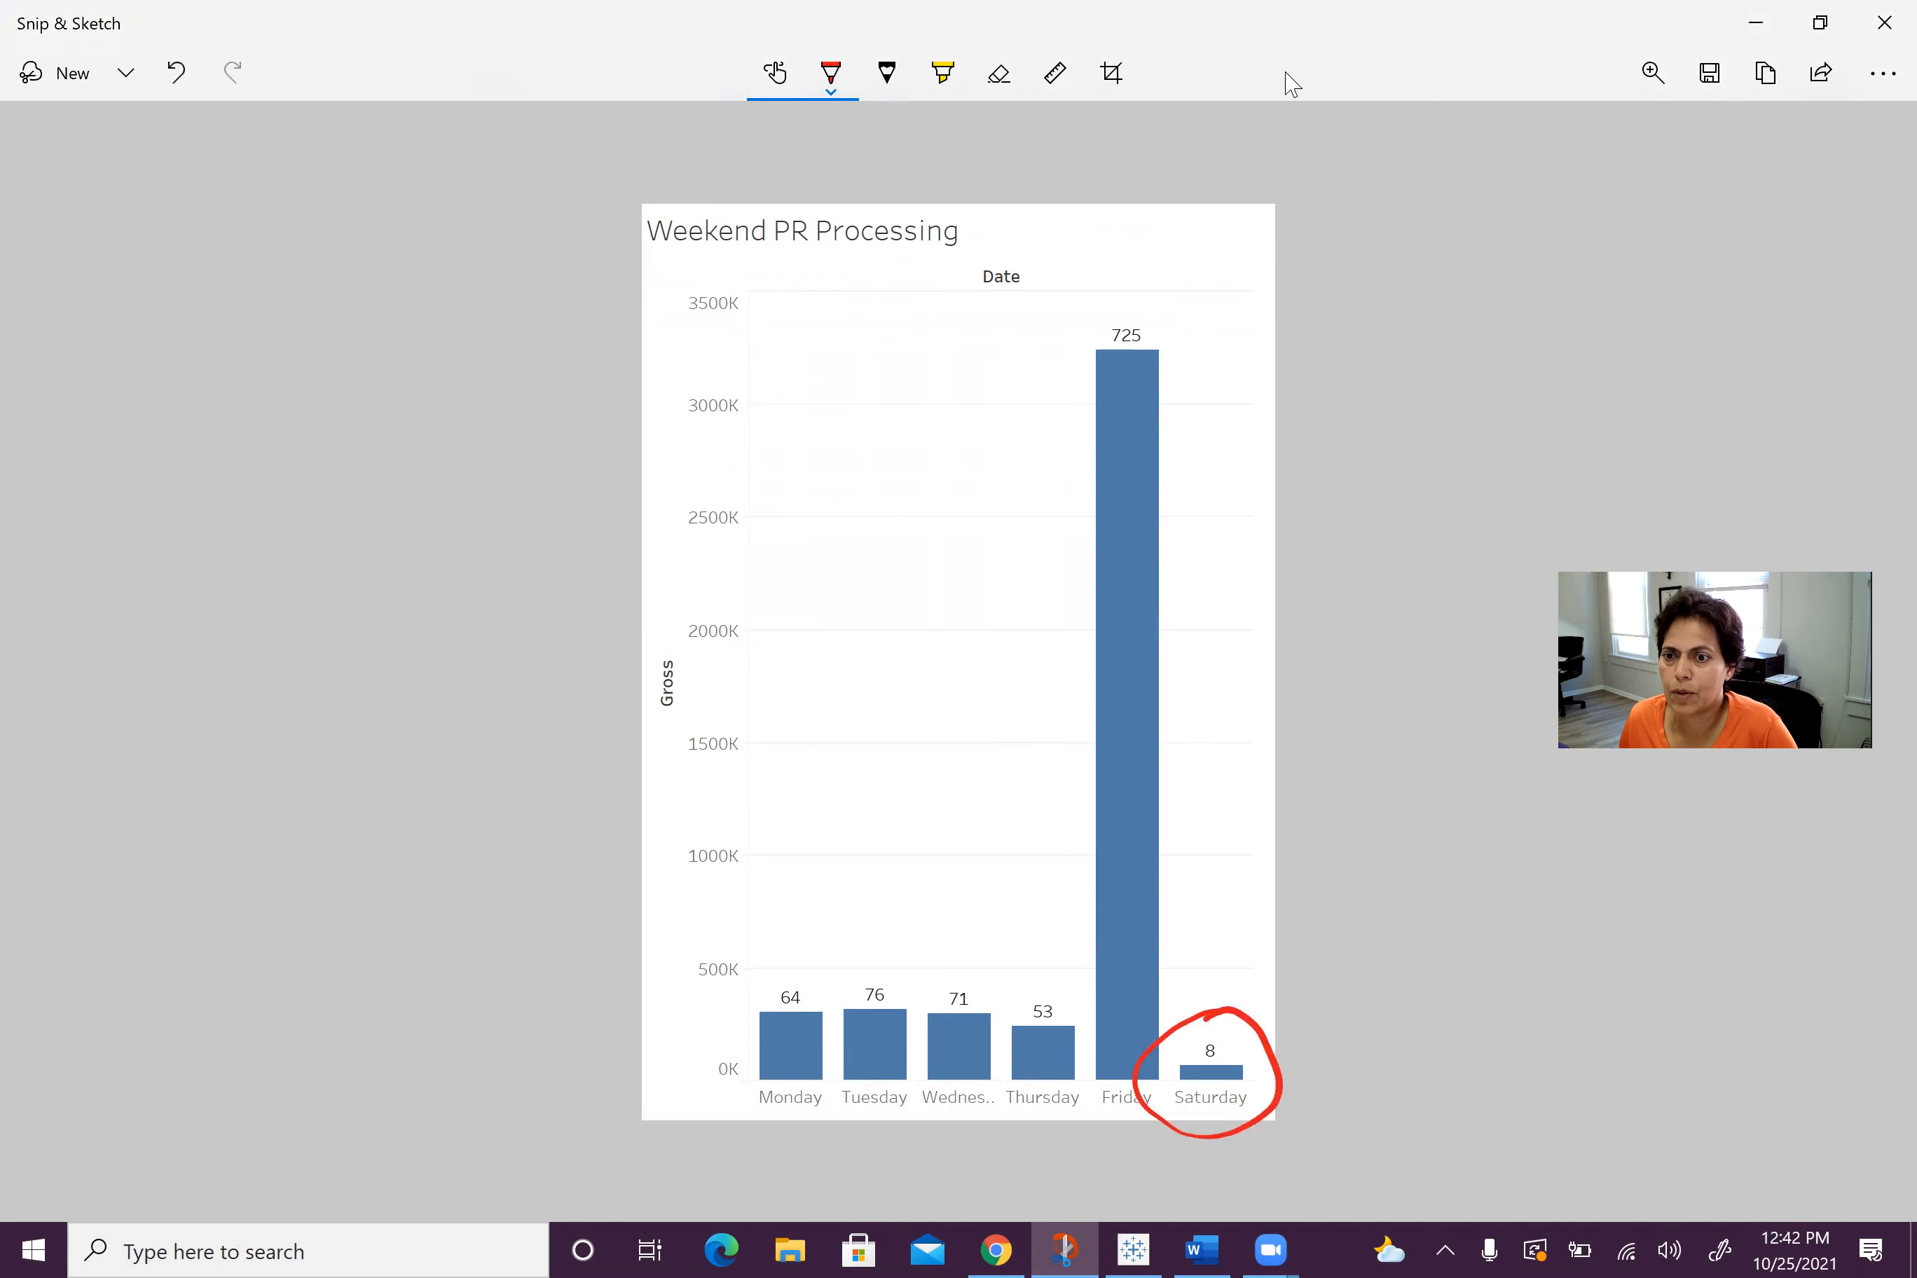
click(1765, 80)
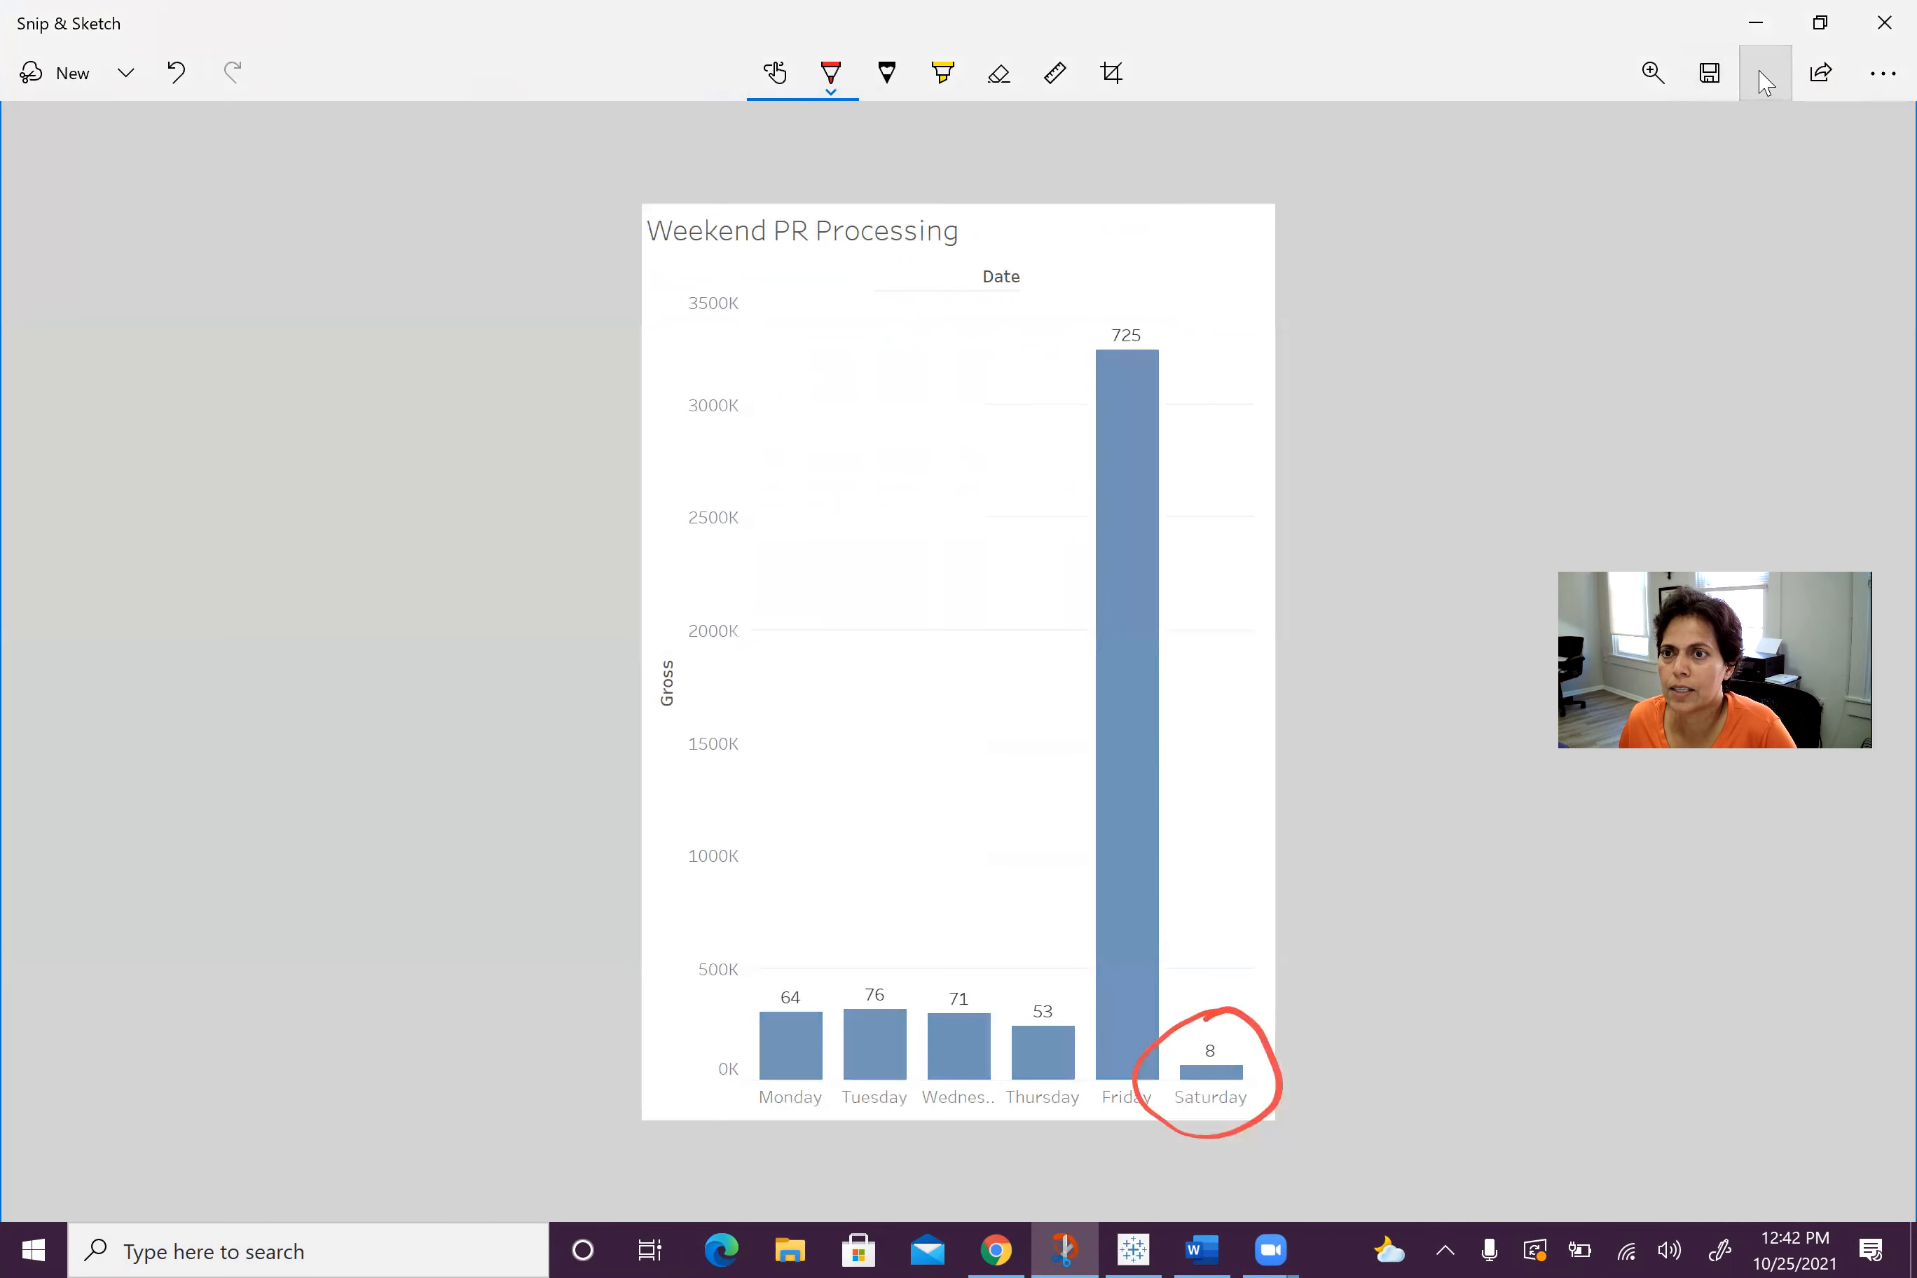
Switch to the Word assignment document and paste the annotated chart under the "Graph from Tableau" heading.
click(1202, 1249)
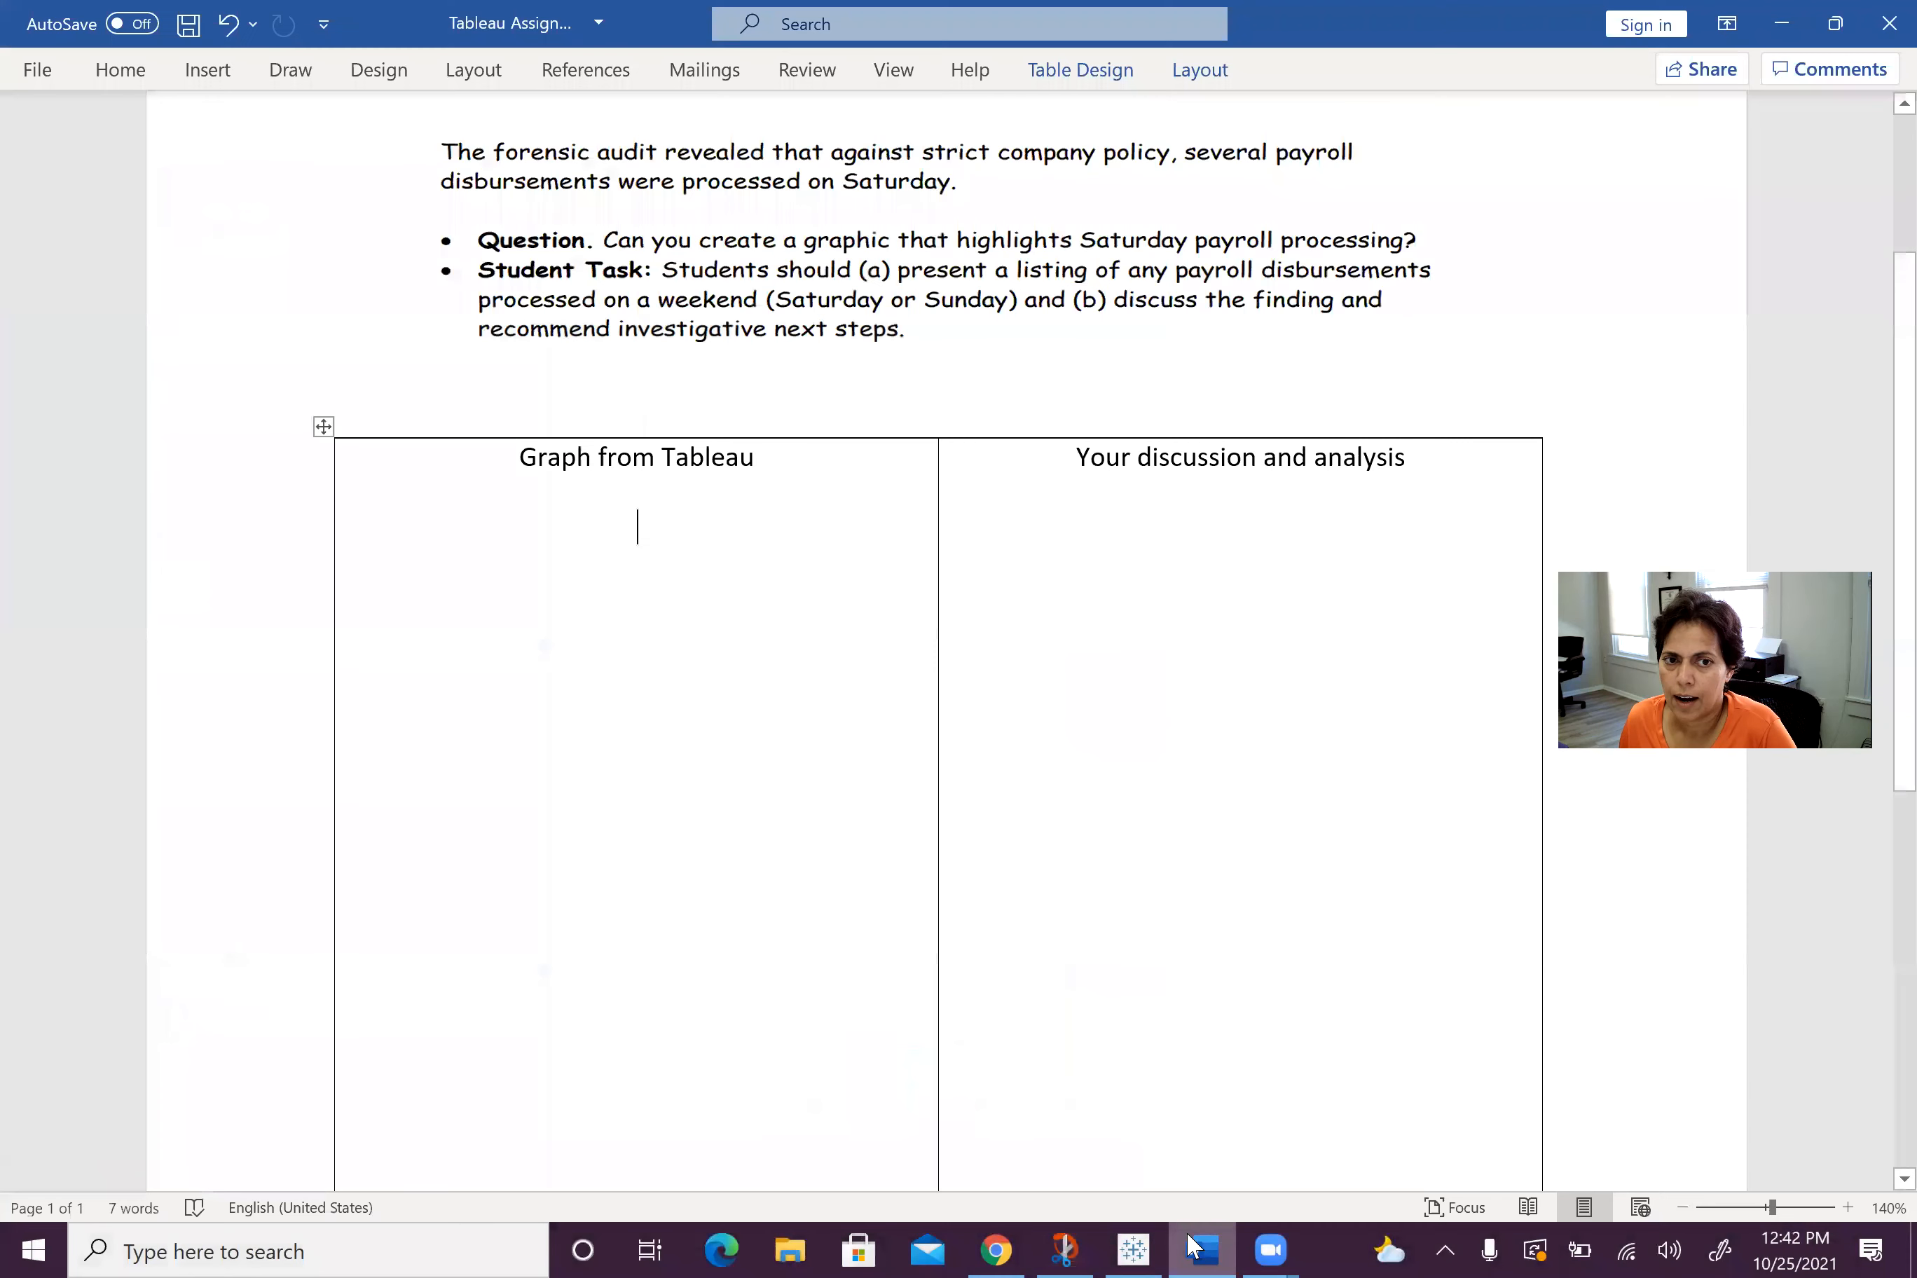
right_click(584, 577)
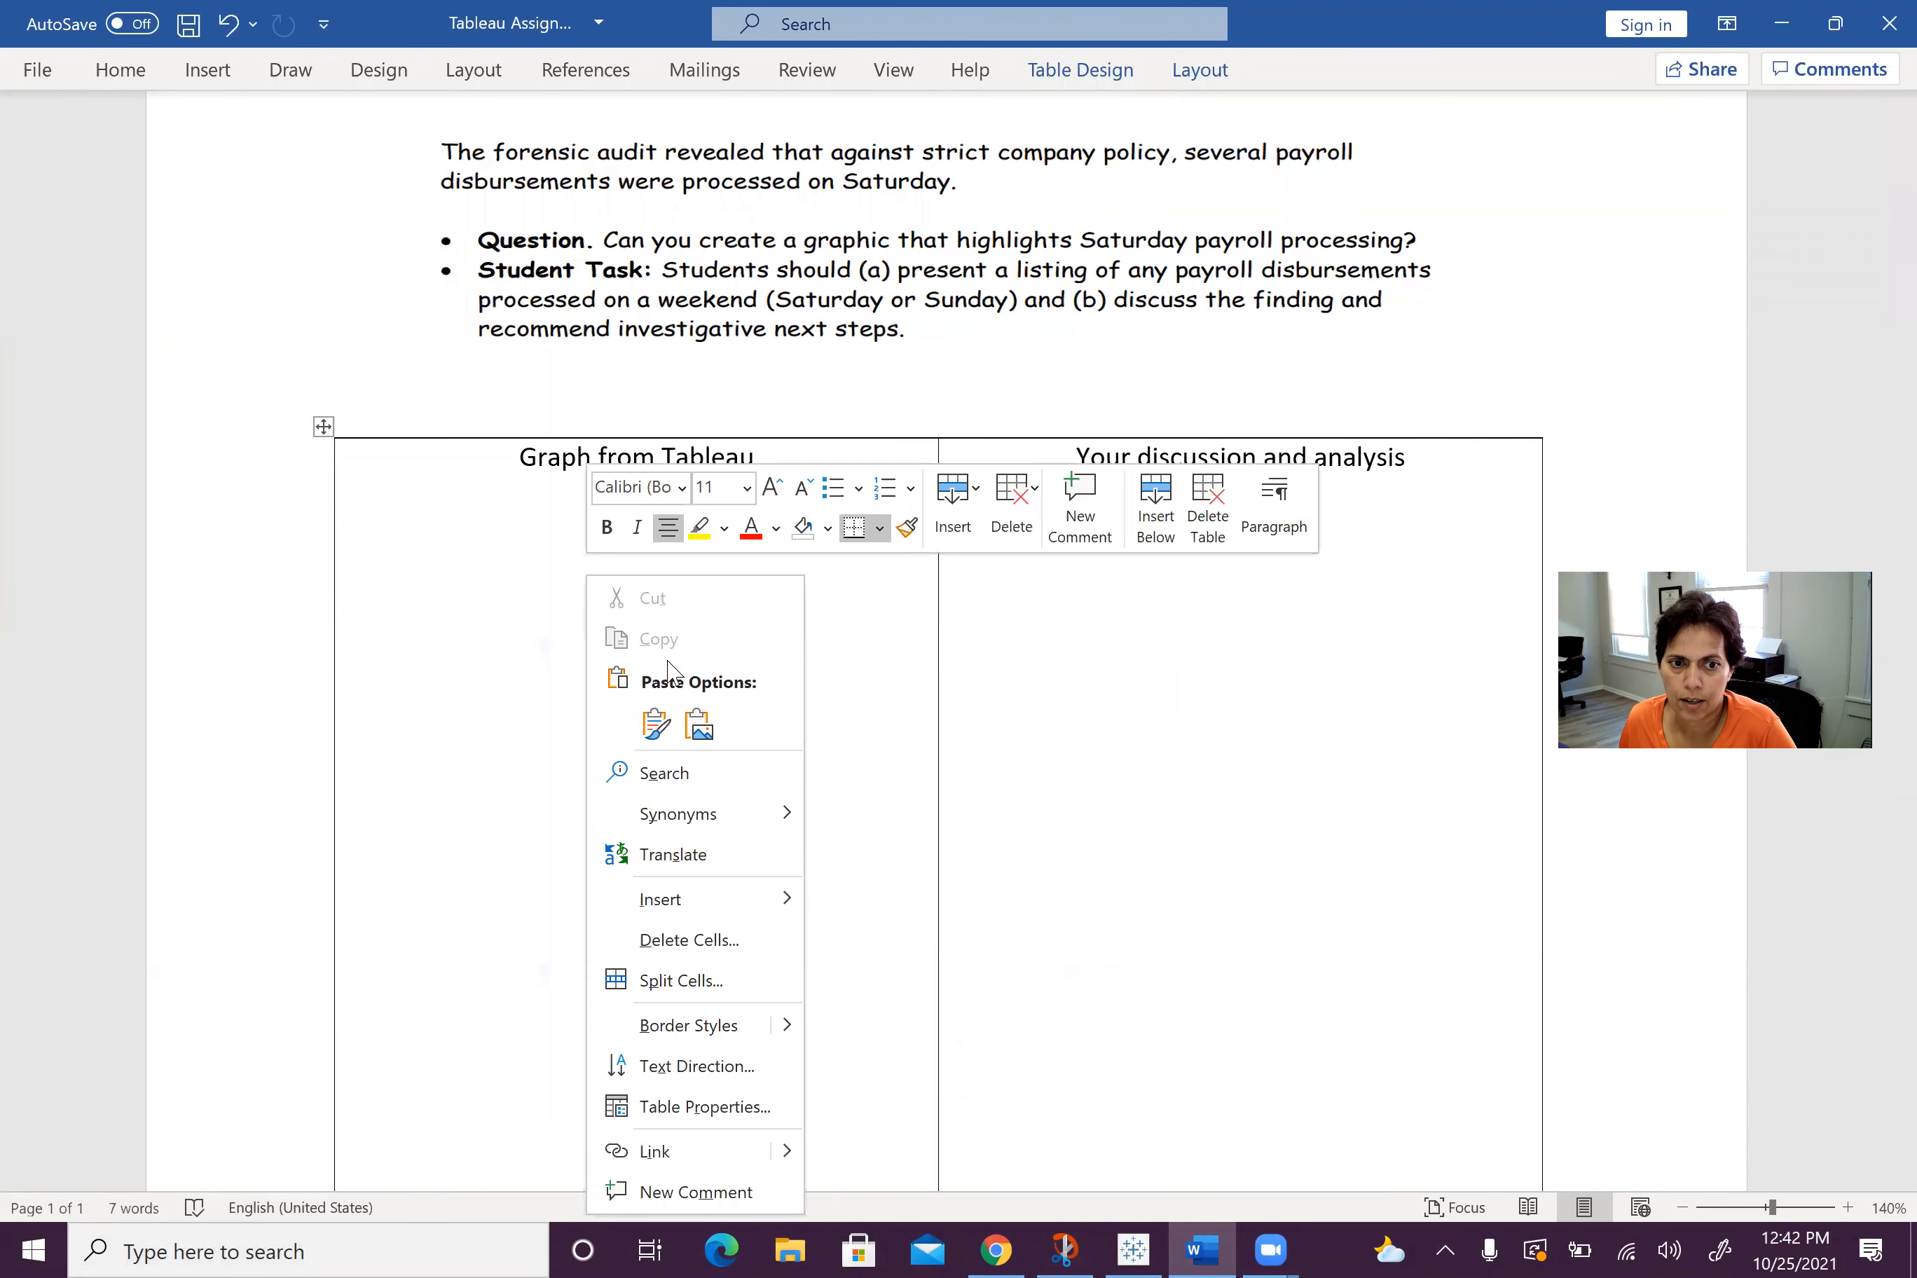
click(651, 726)
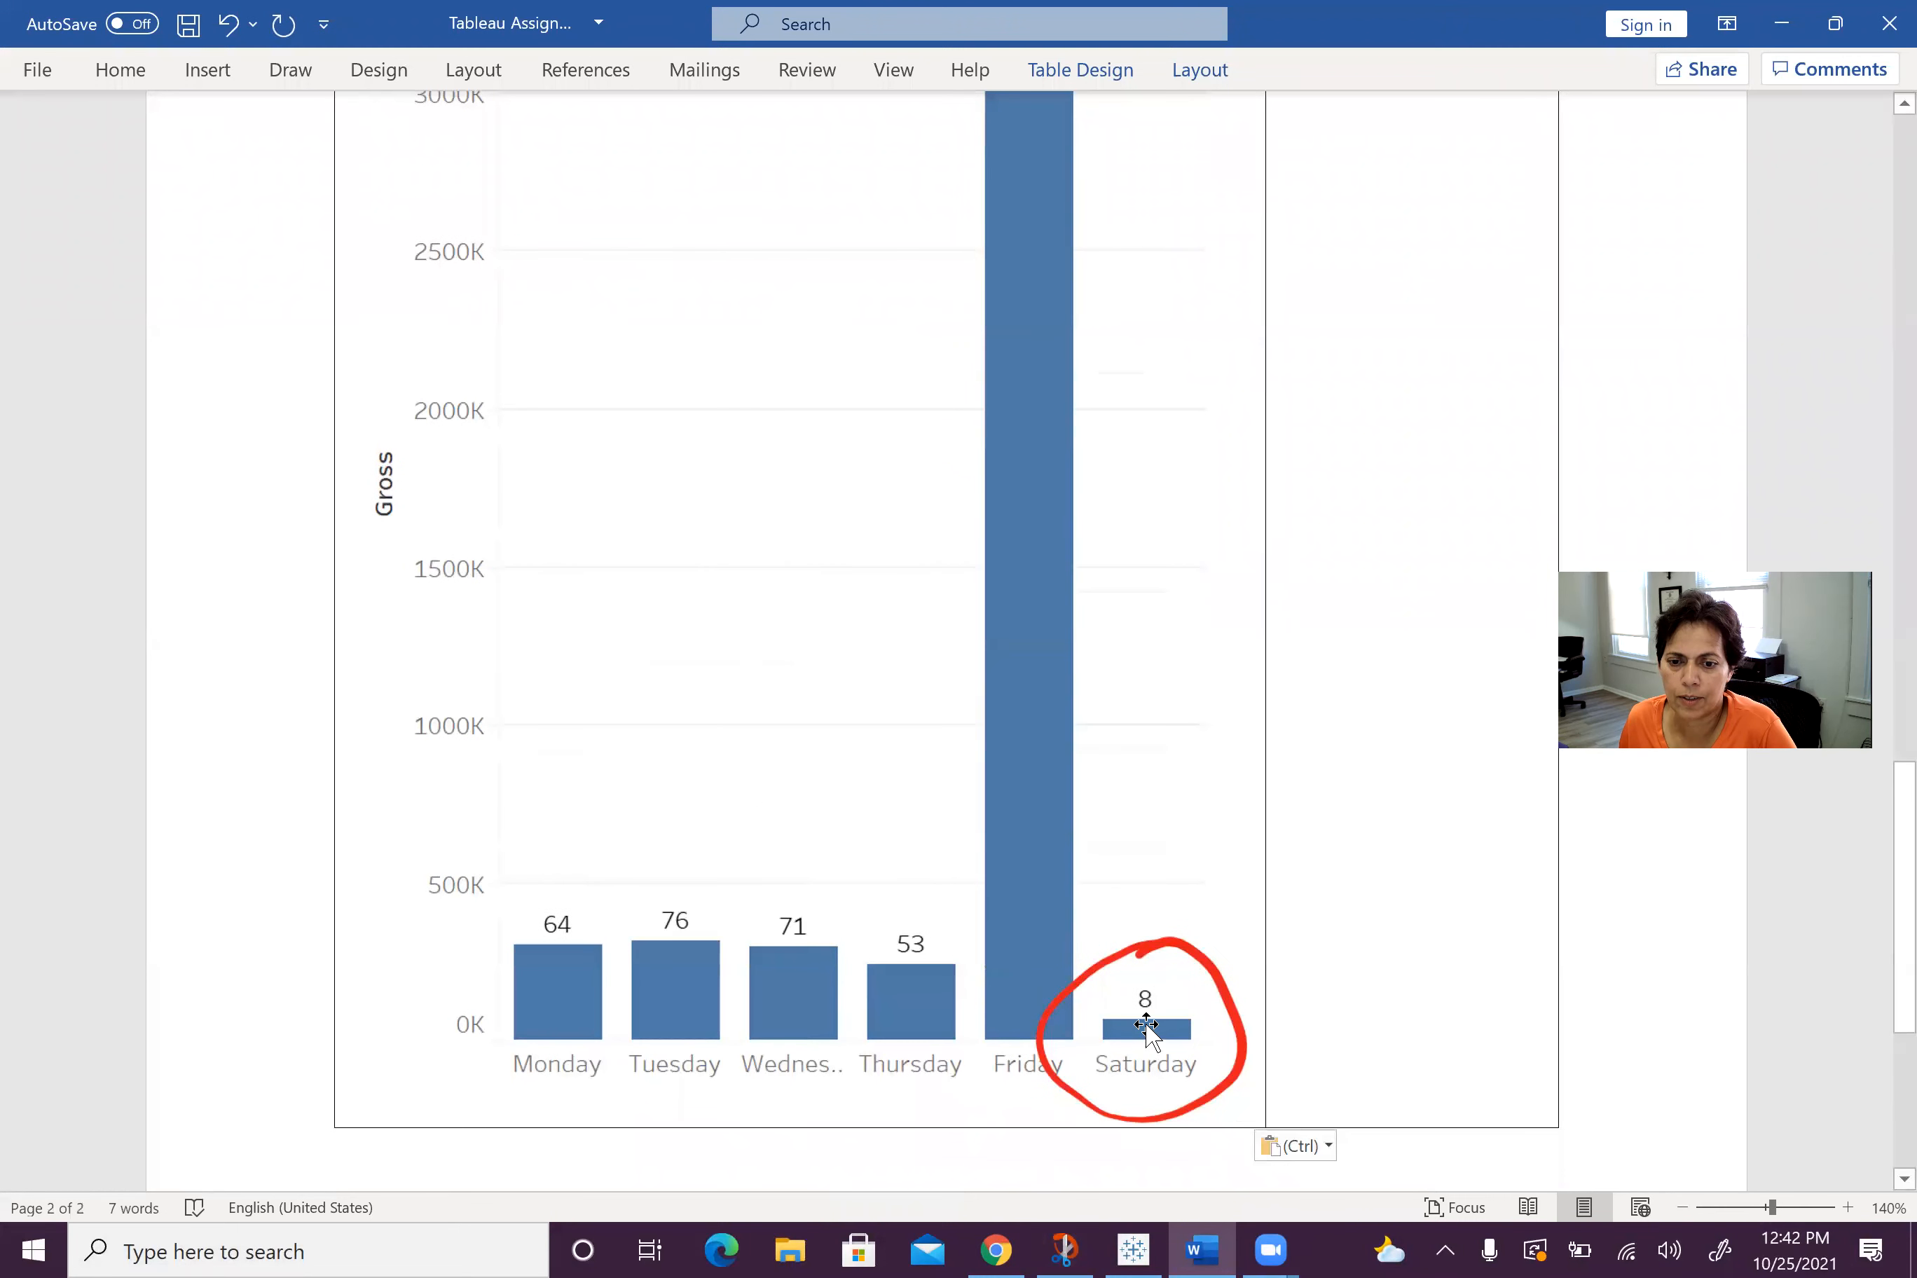
Shrink the pasted chart proportionally so it fits in the "Graph from Tableau" column, and set the document zoom to 120%.
click(1237, 1097)
drag(1247, 1123, 825, 624)
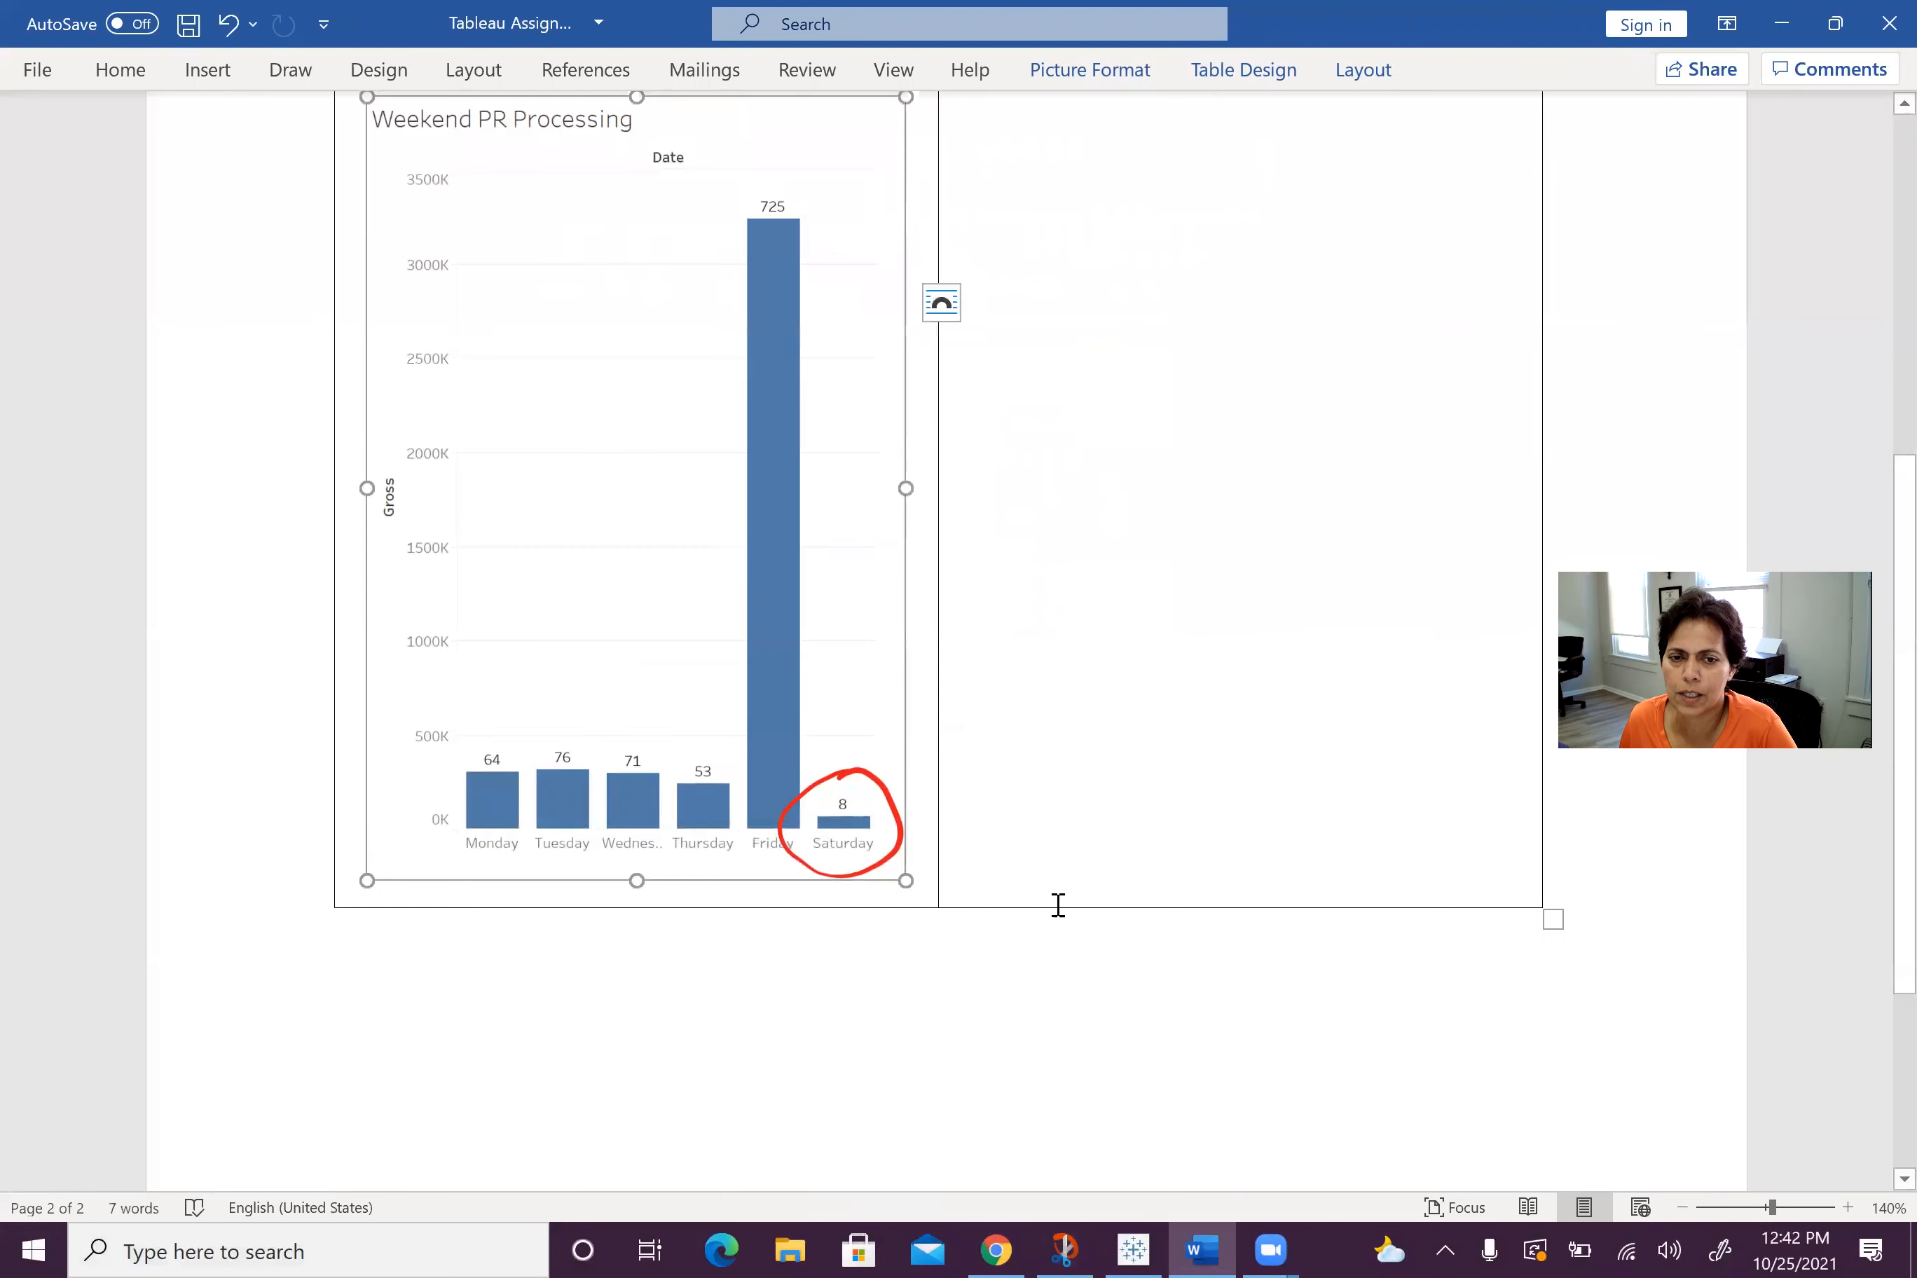
scroll(1089, 930, up, 1)
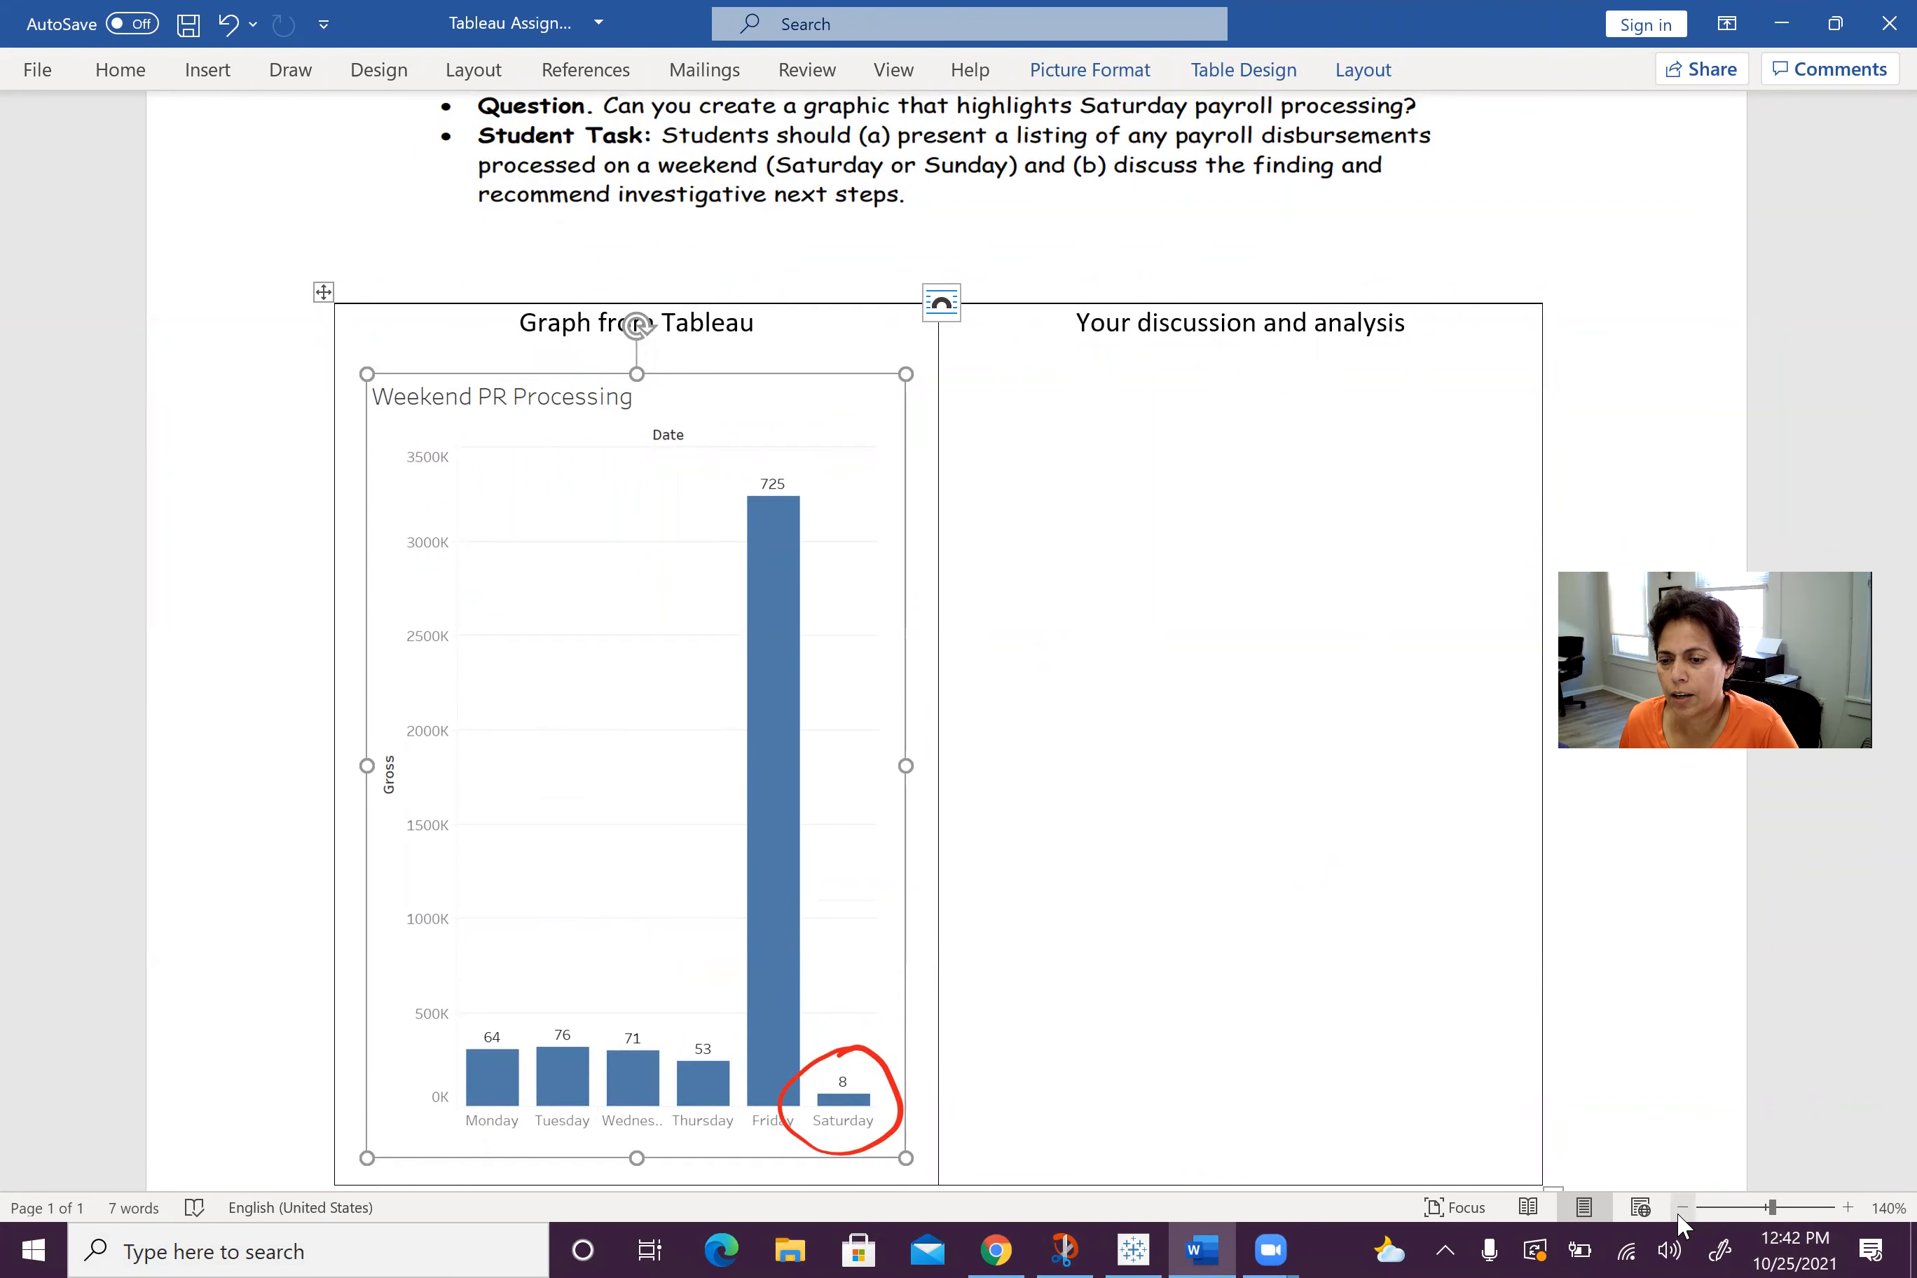
click(1682, 1209)
click(1682, 1209)
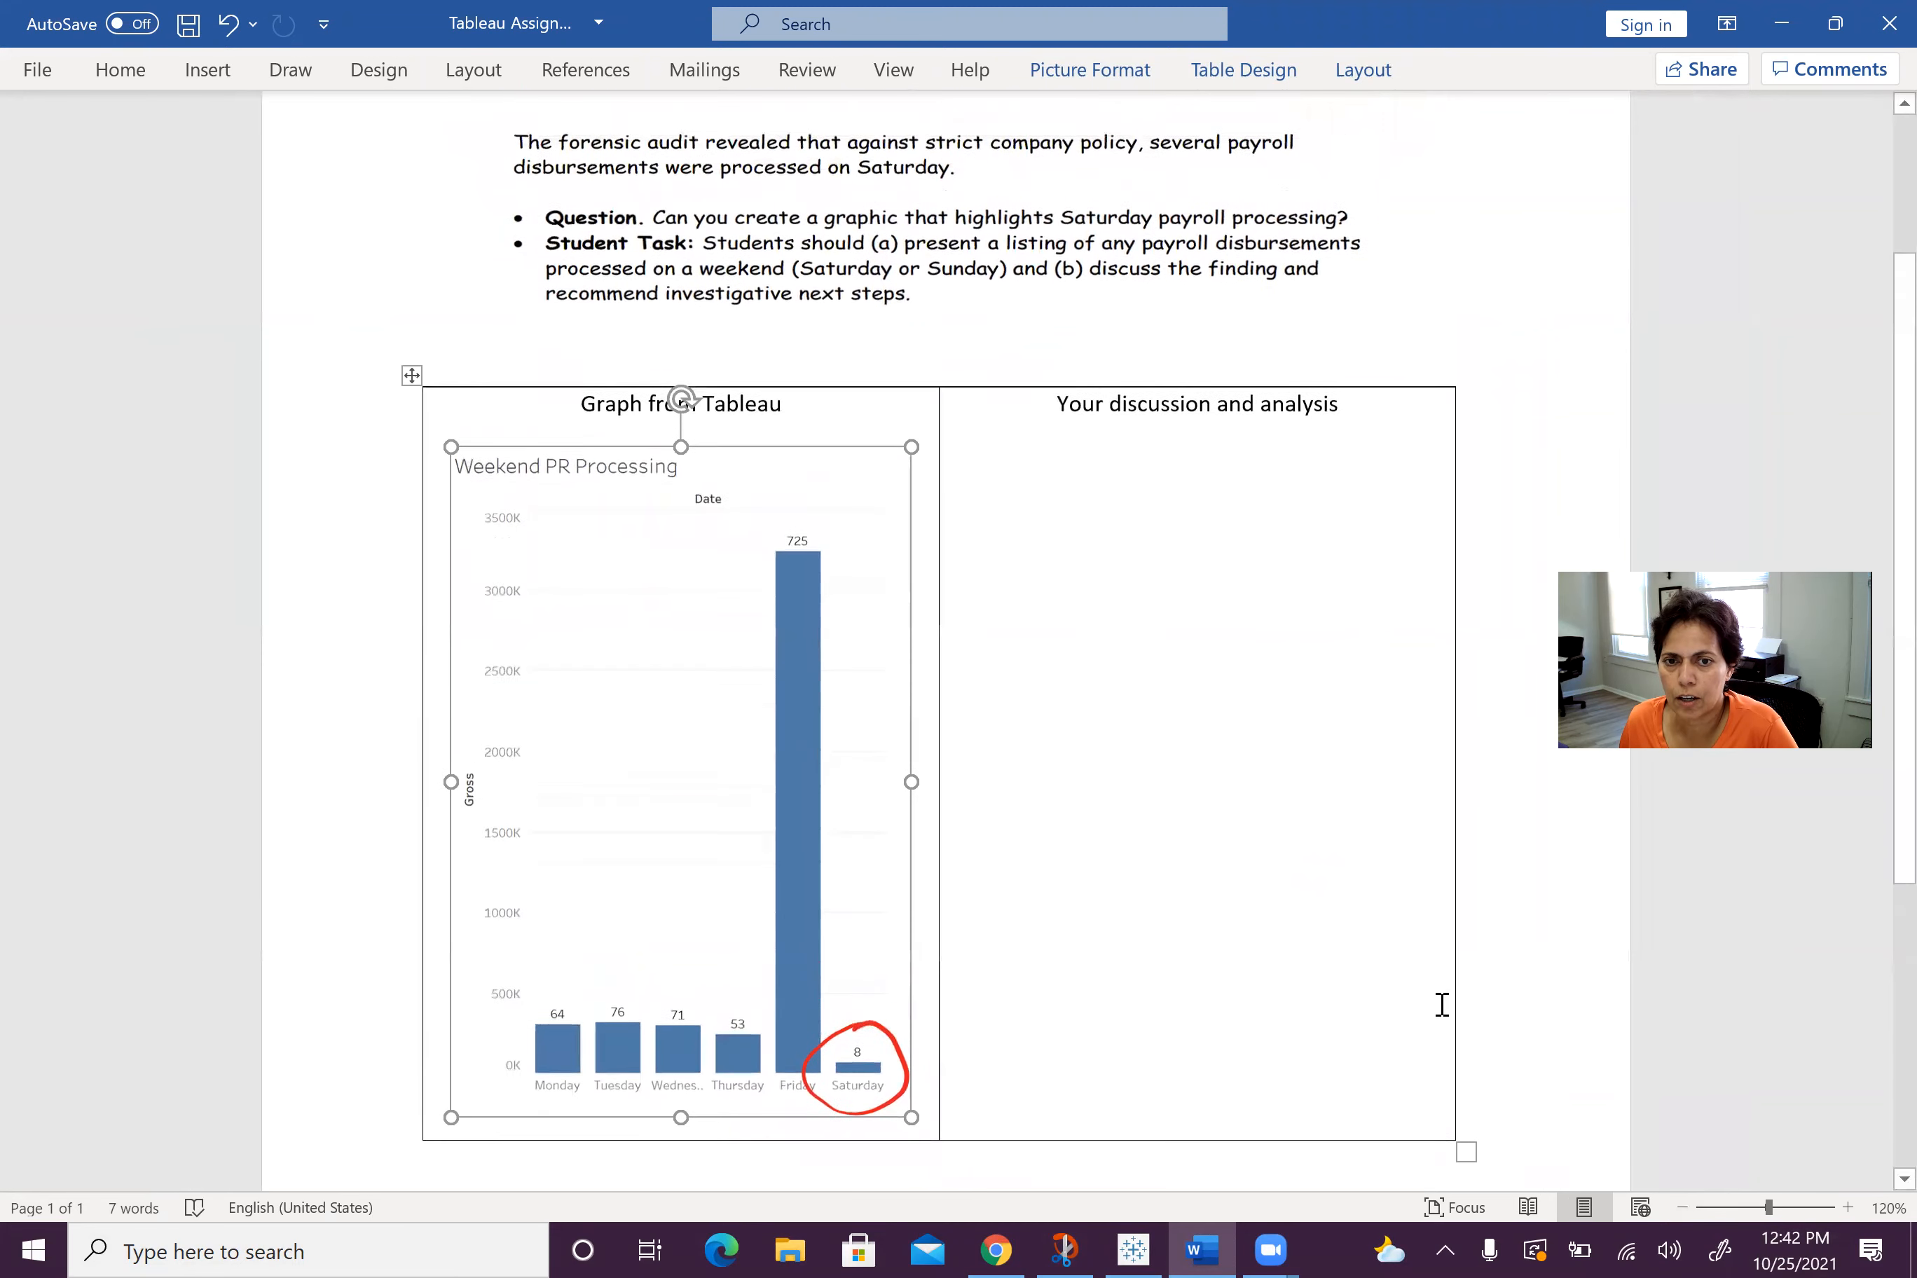
click(1102, 264)
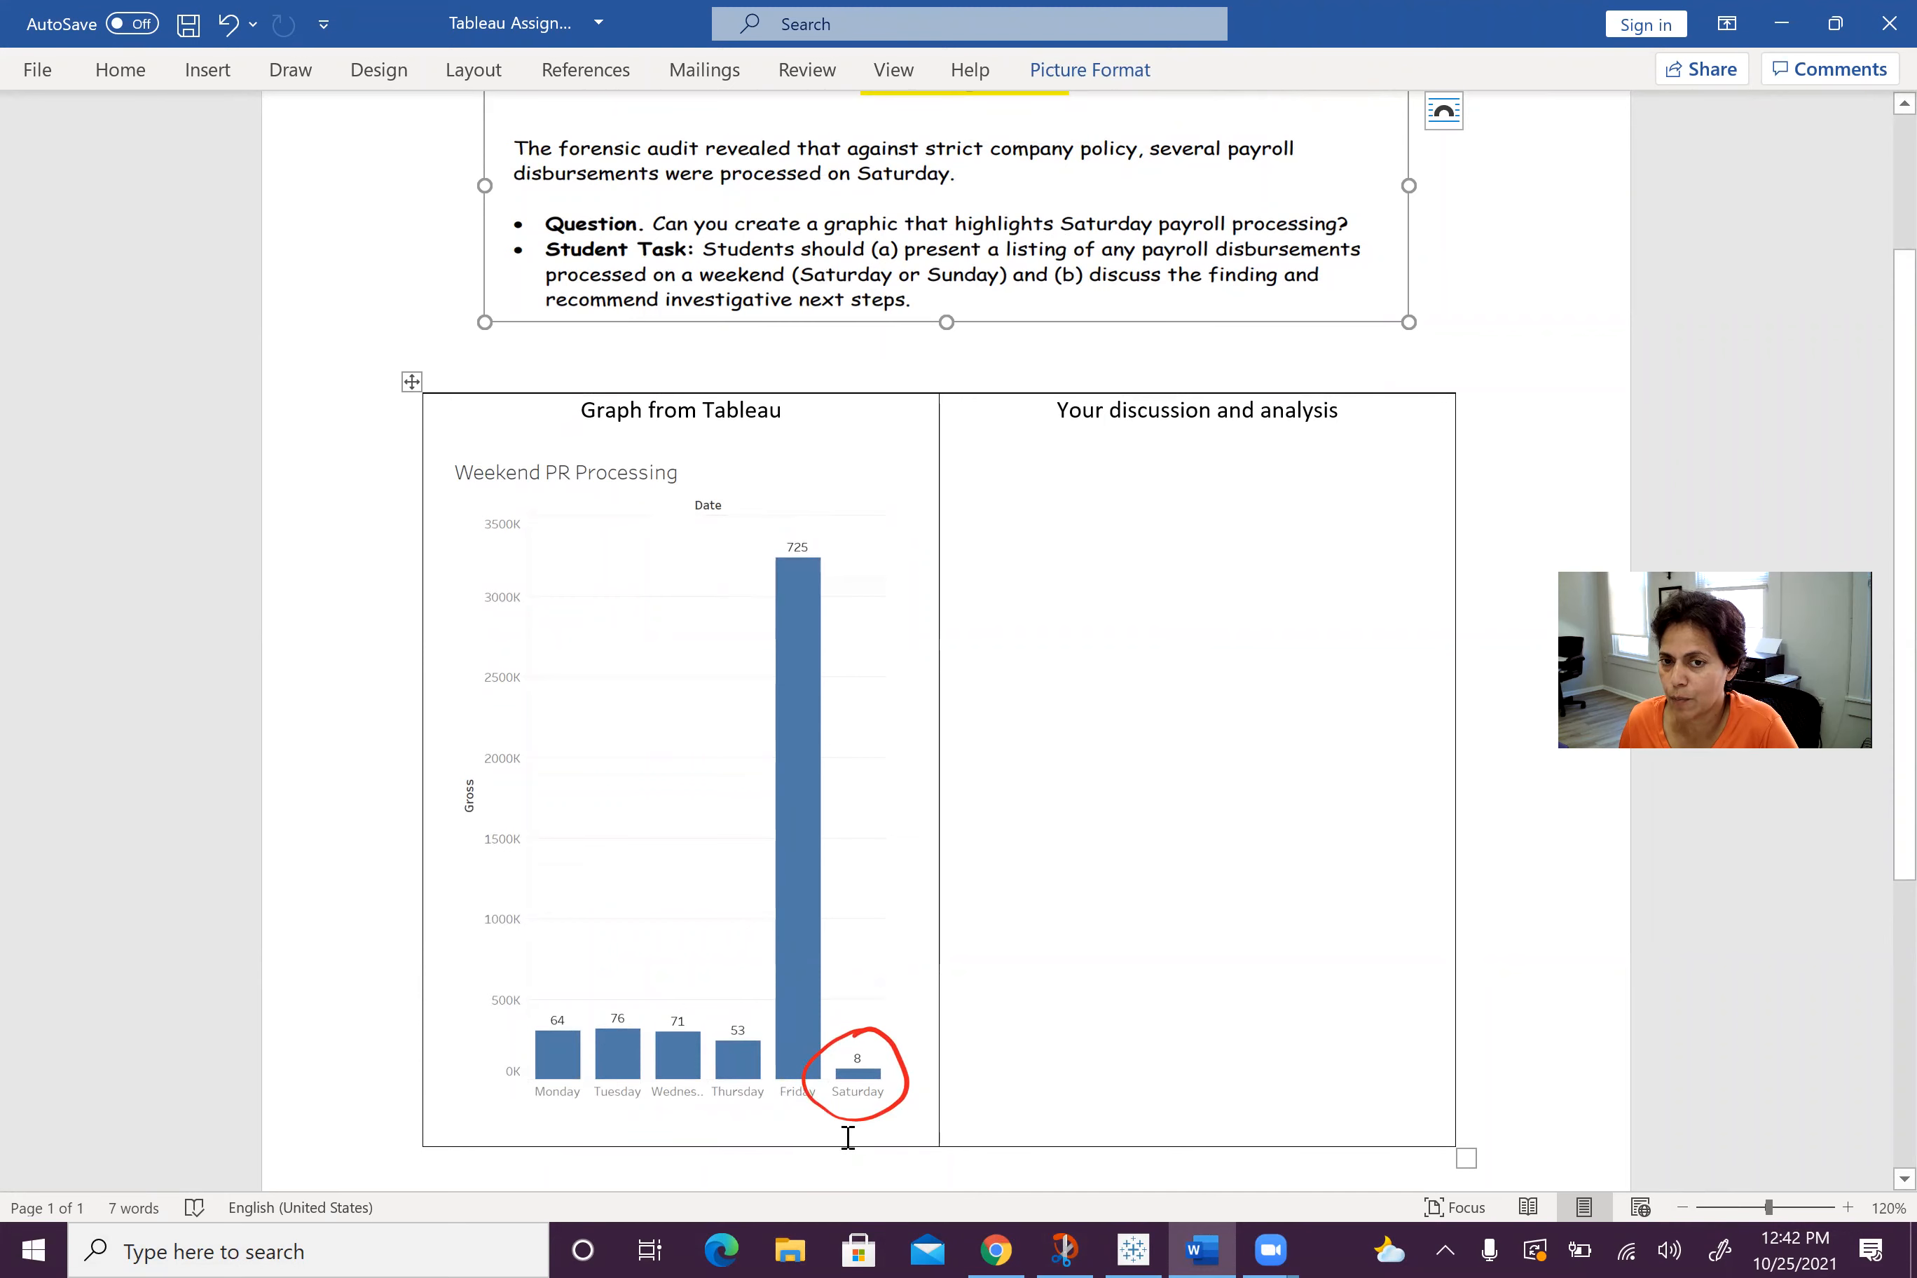
click(1188, 715)
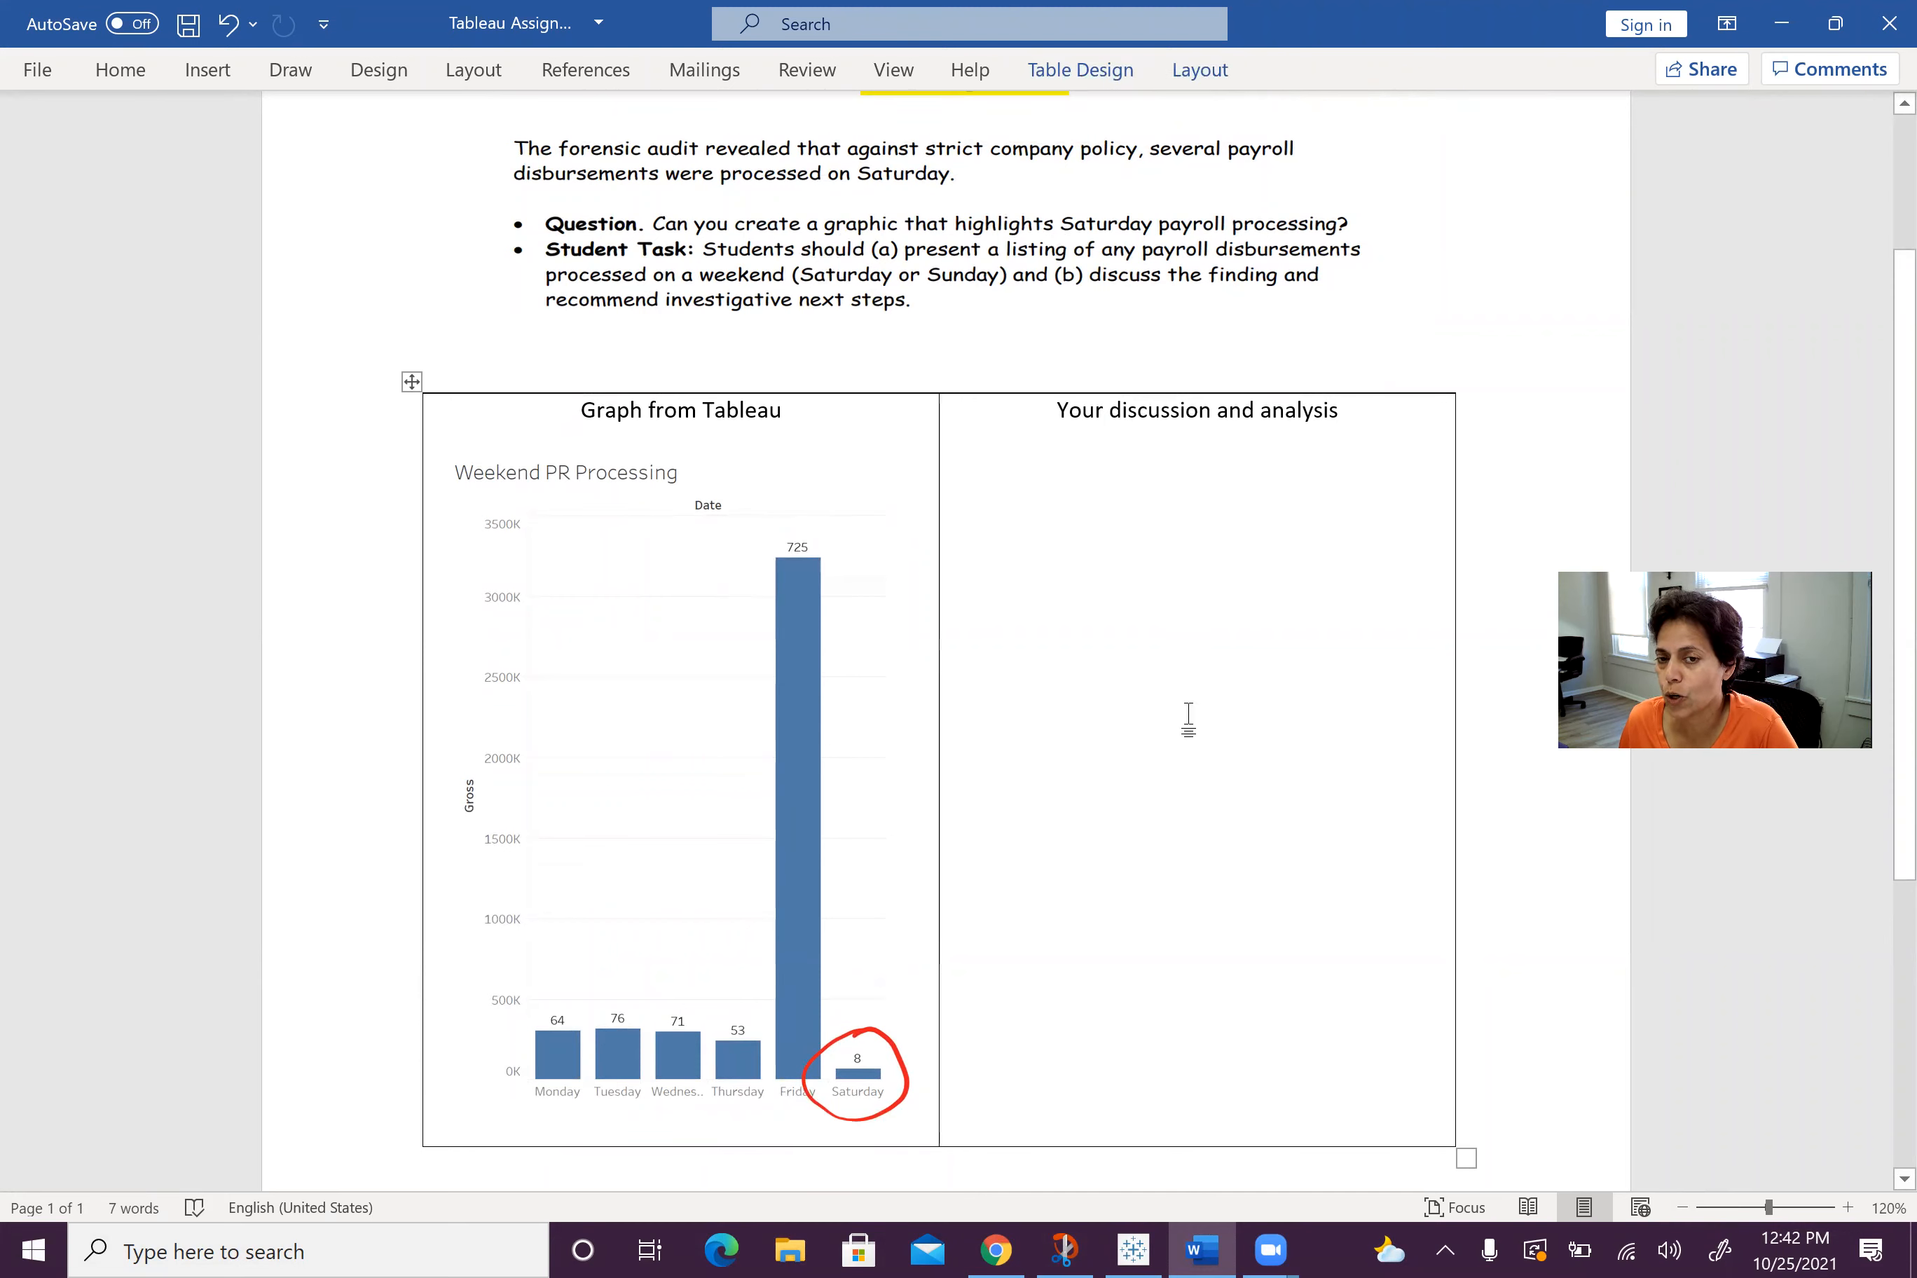